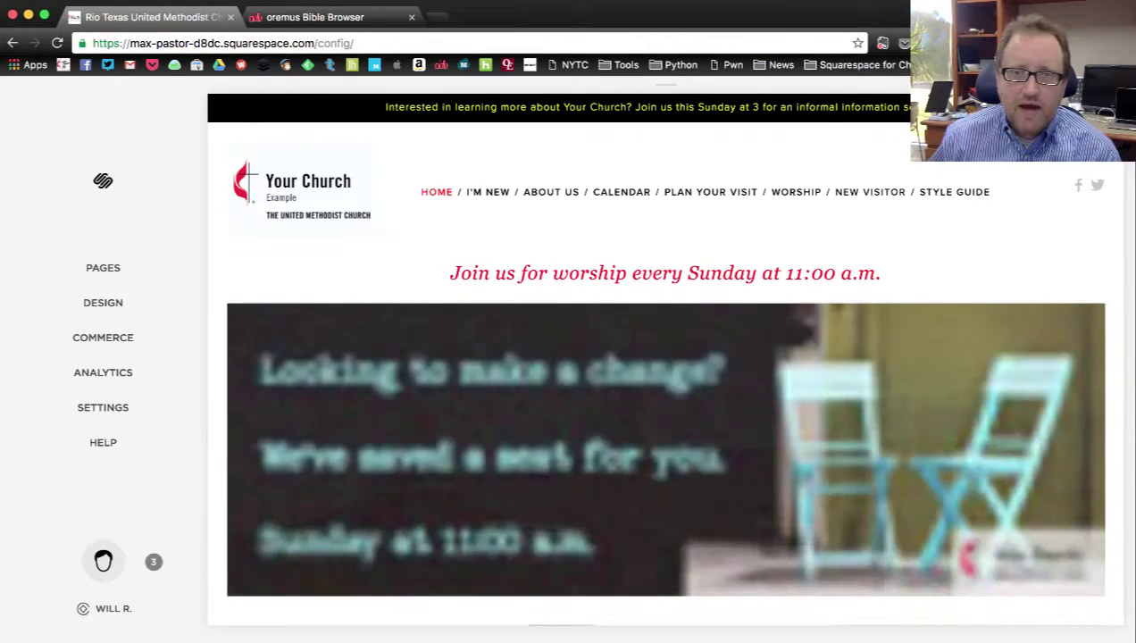
# - Open the Beliefs page under About Us in Pages and scroll to The Bible heading
pyautogui.moveTo(751, 392)
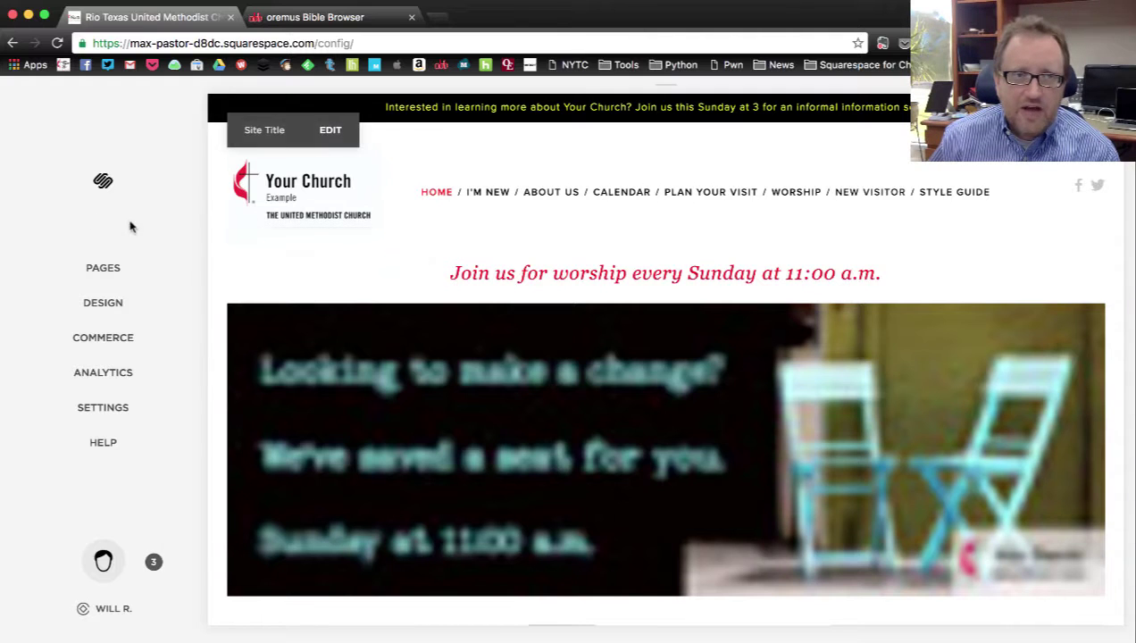
pyautogui.click(99, 282)
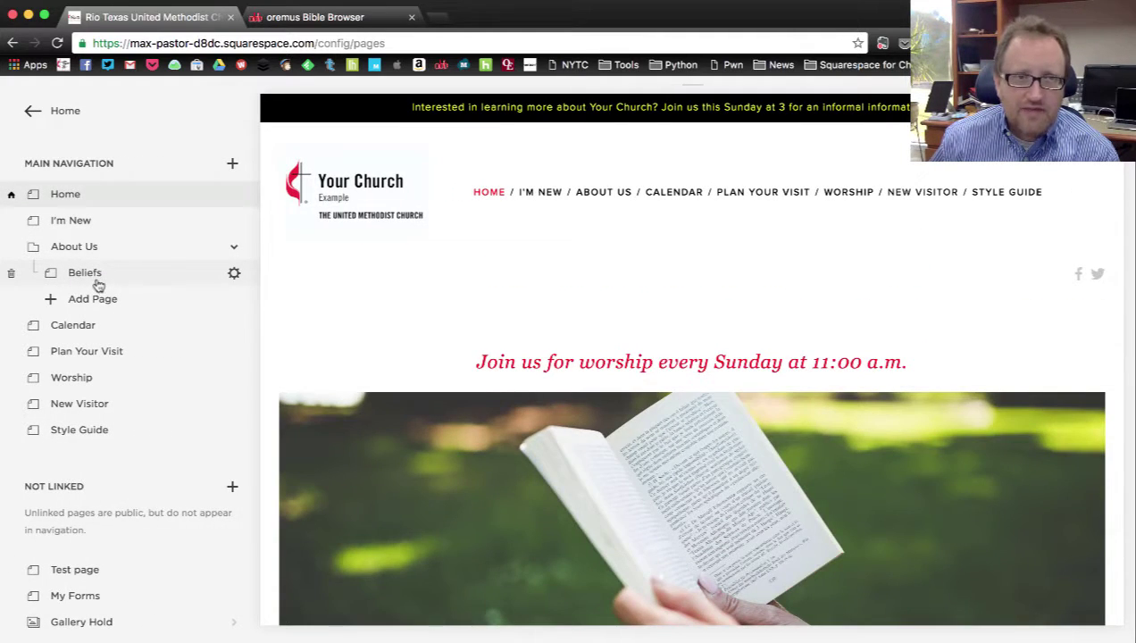
pyautogui.click(96, 282)
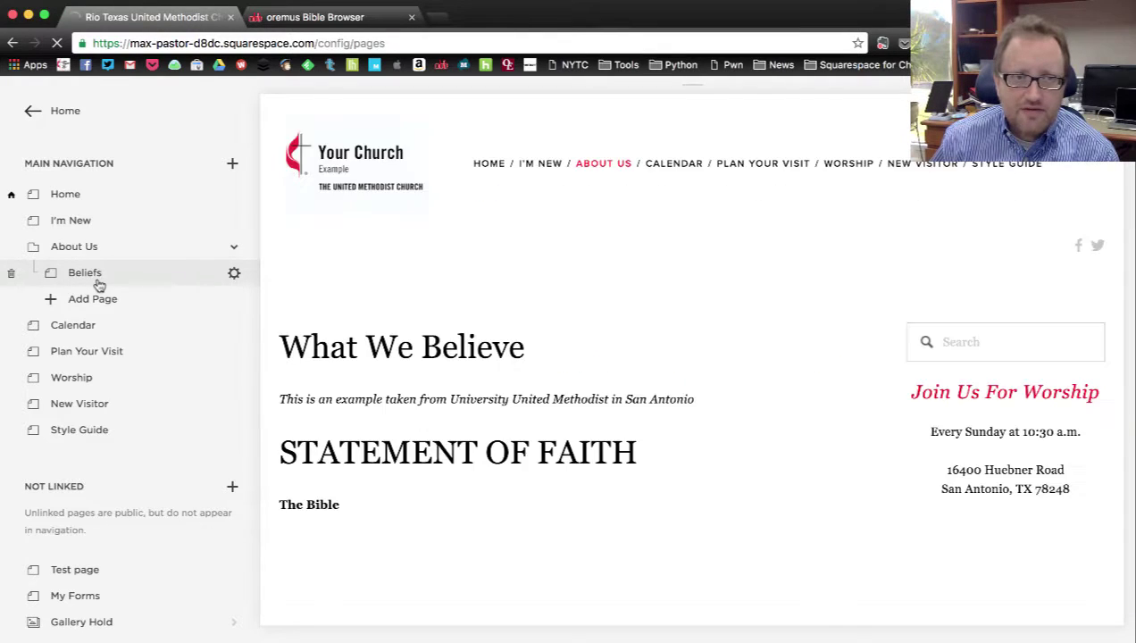
pyautogui.moveTo(568, 424)
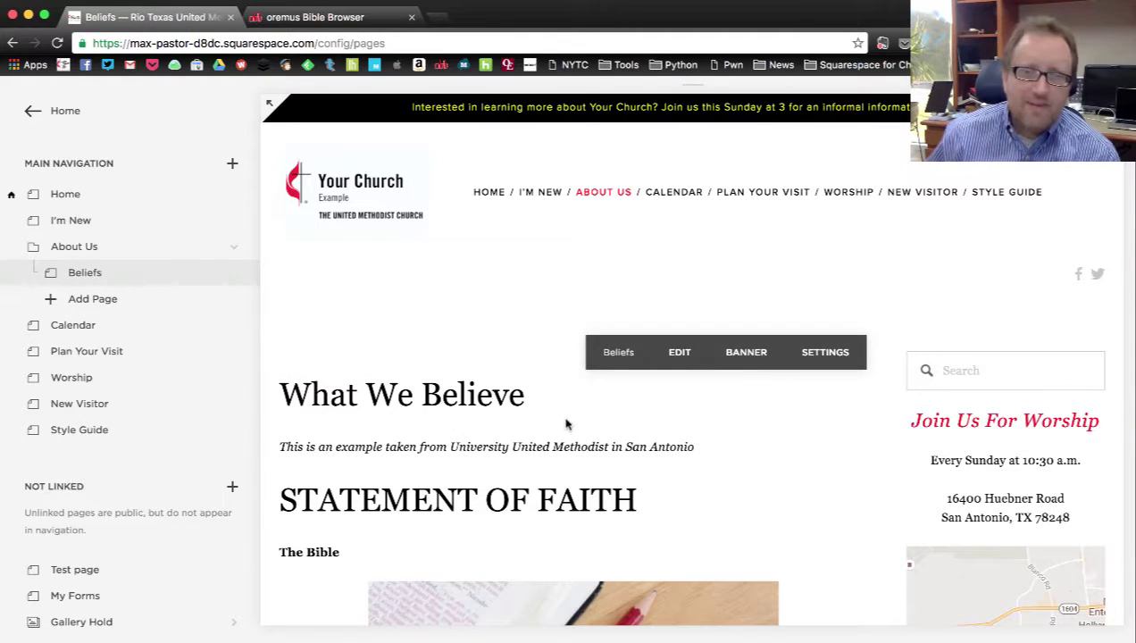
pyautogui.scroll(-3, 567, 424)
pyautogui.scroll(2, 565, 423)
pyautogui.scroll(-3, 565, 424)
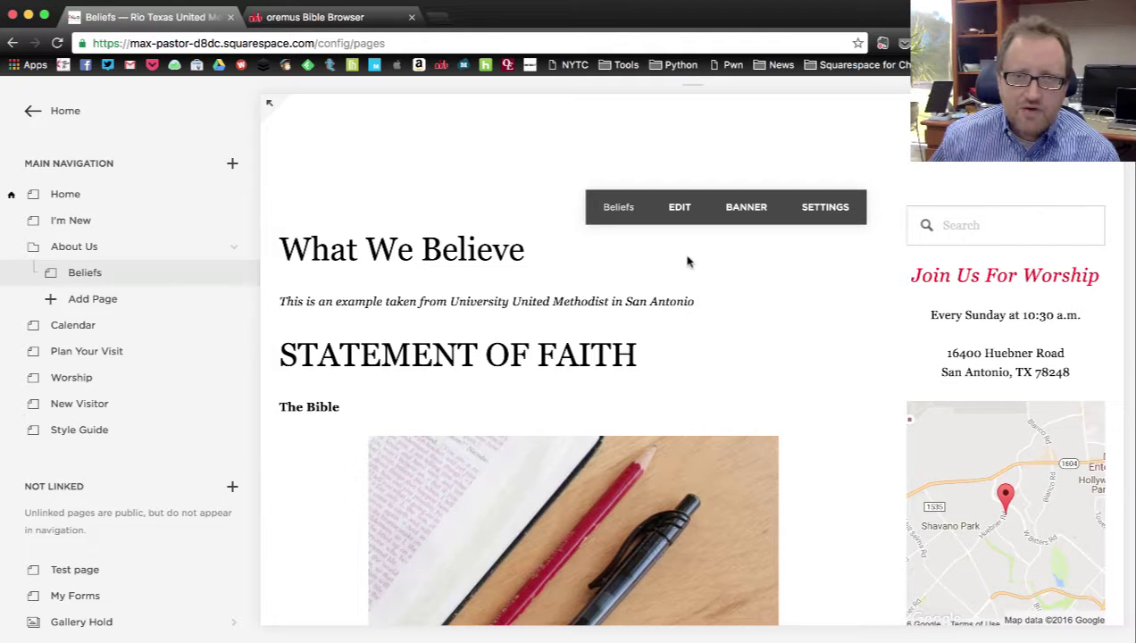
# - Select The Bible heading for an External link, then switch to the oremus Bible Browser window
pyautogui.click(685, 209)
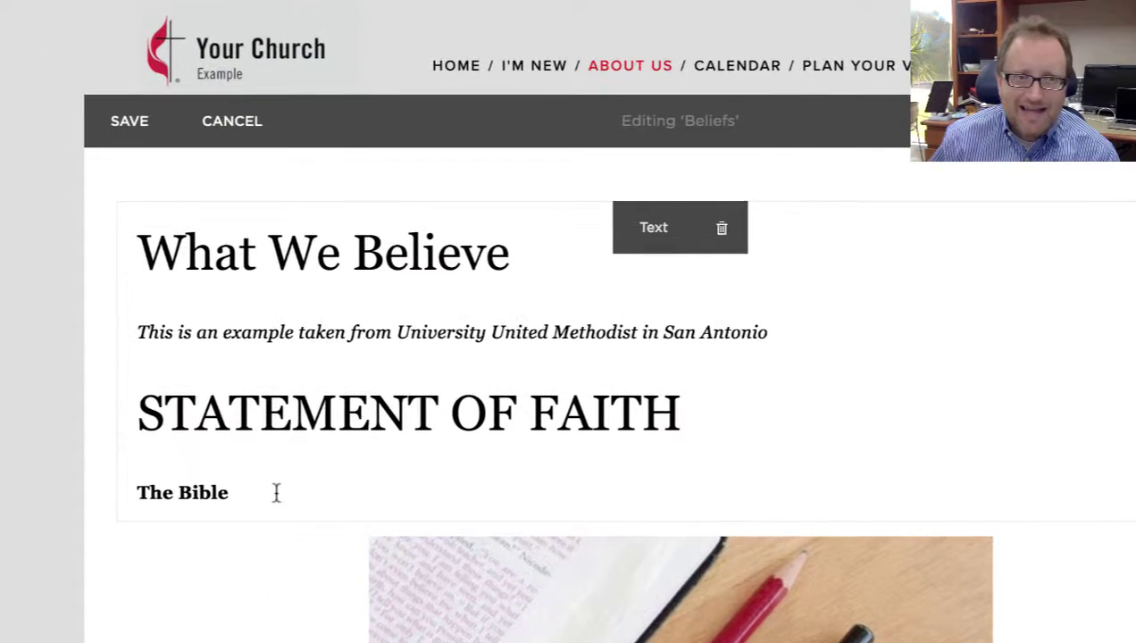
pyautogui.moveTo(193, 443); pyautogui.dragTo(68, 437)
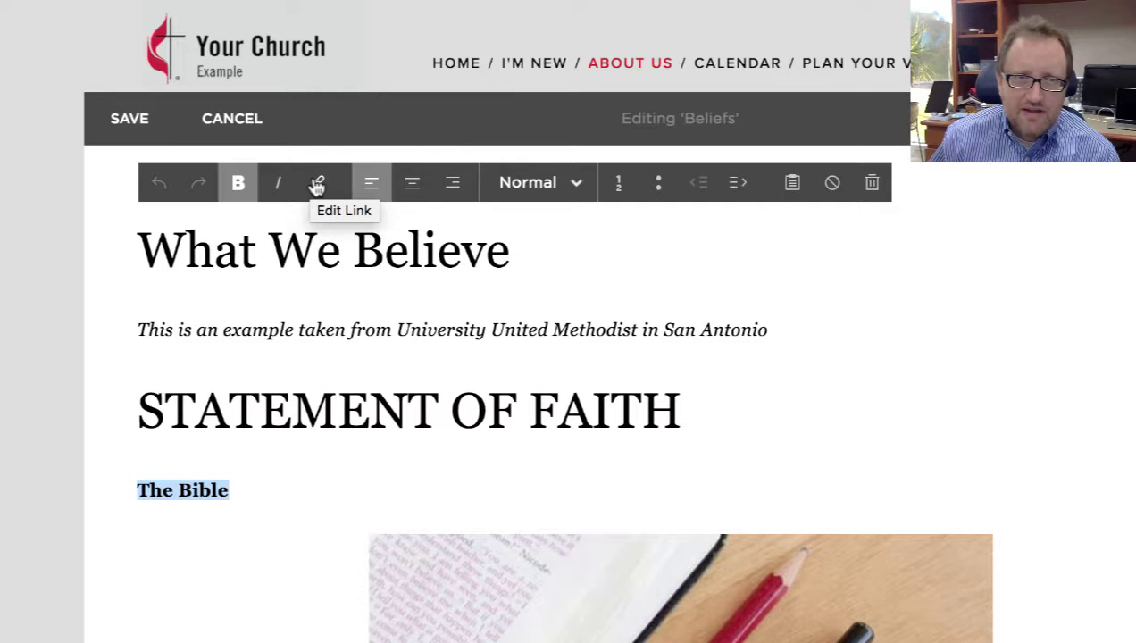
pyautogui.click(317, 183)
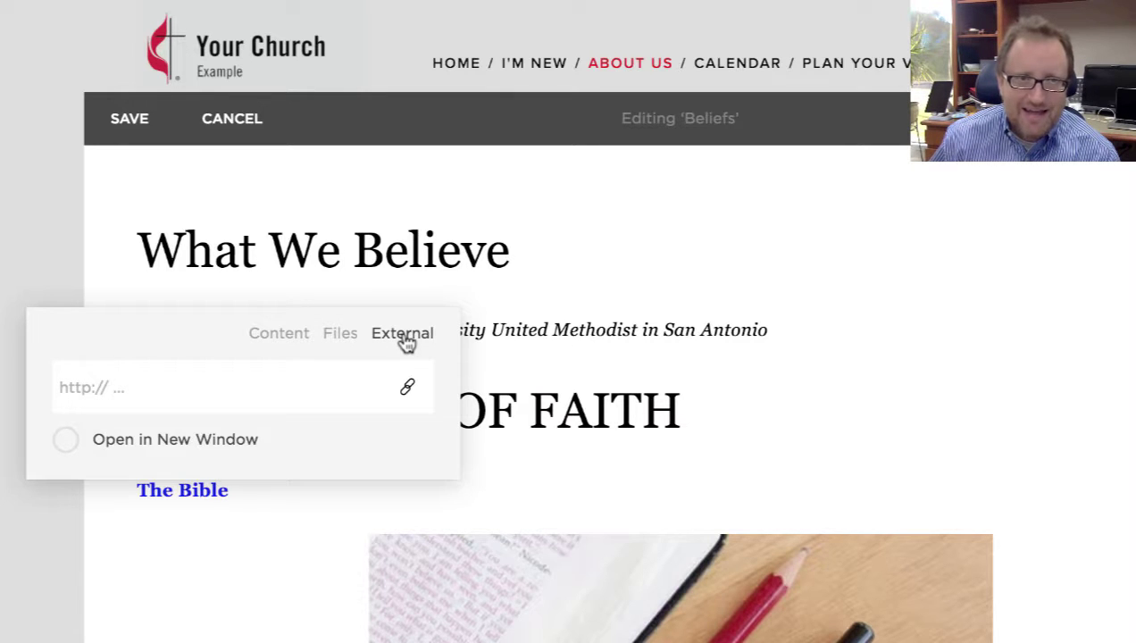
pyautogui.scroll(-1, 402, 342)
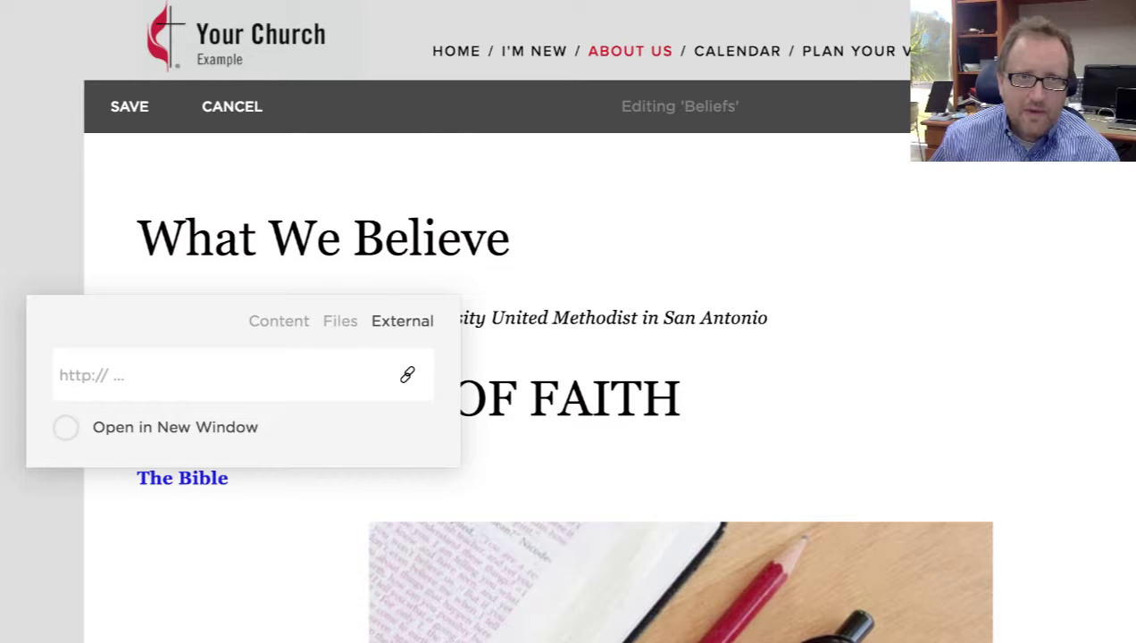
pyautogui.press('super+Tab')
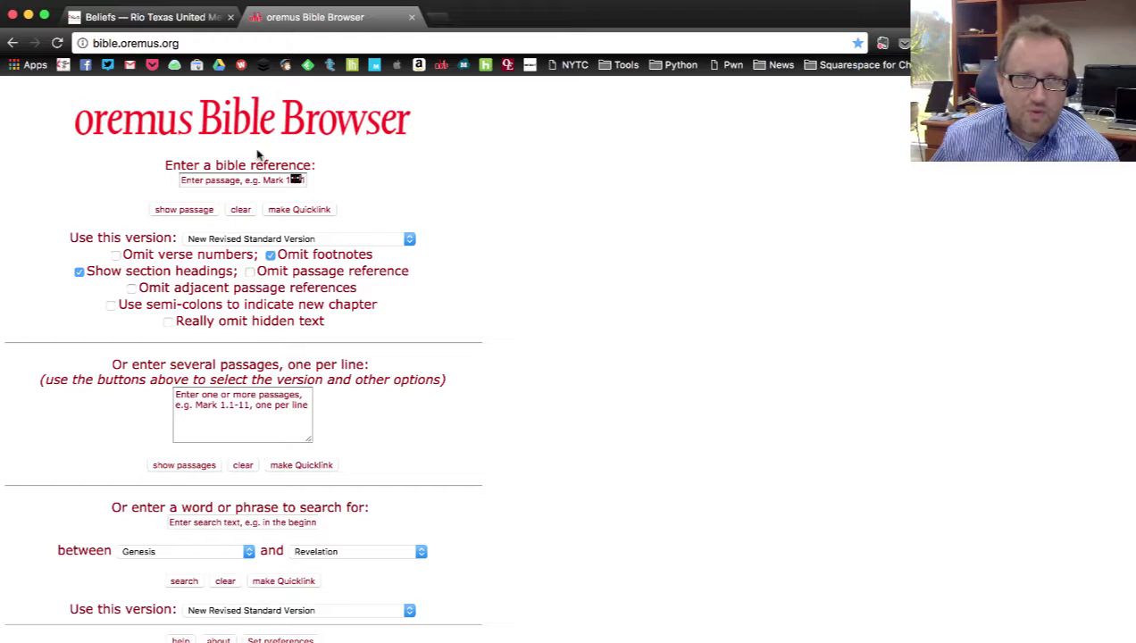
# - Copy the bible.oremus.org address and return to the Beliefs editor tab
pyautogui.click(200, 42)
pyautogui.rightClick(134, 43)
pyautogui.click(158, 63)
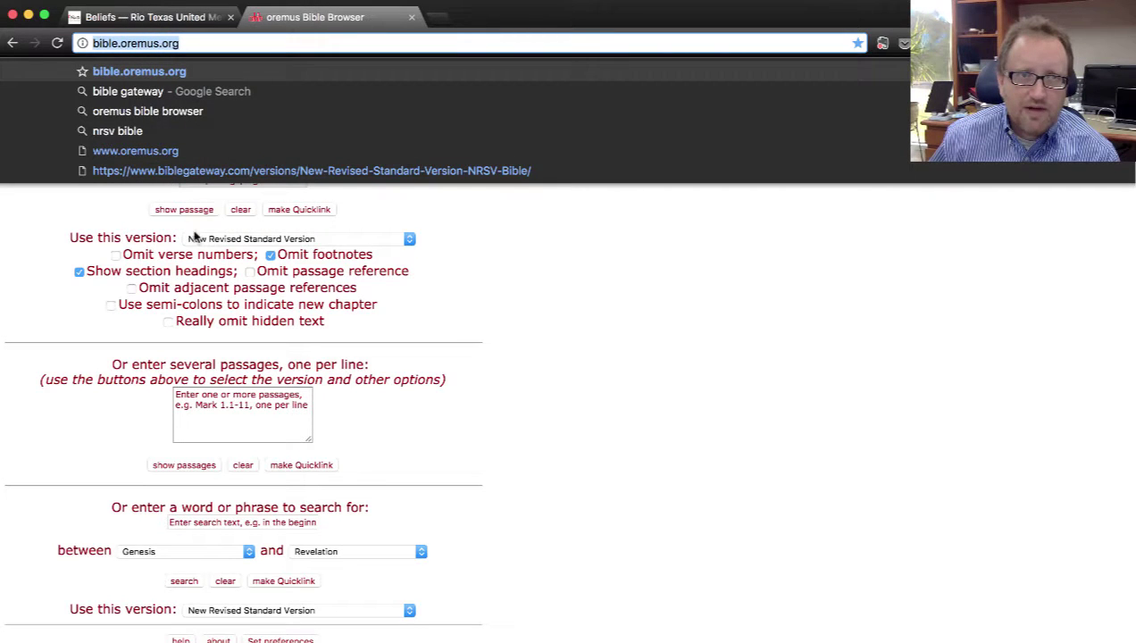
pyautogui.click(152, 17)
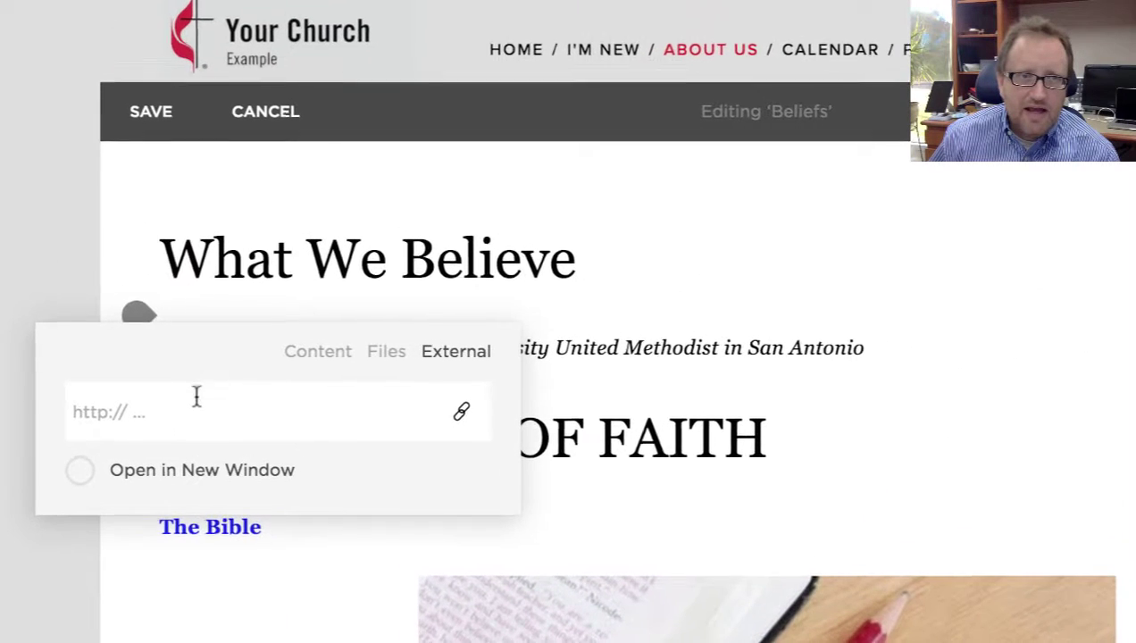
pyautogui.click(193, 404)
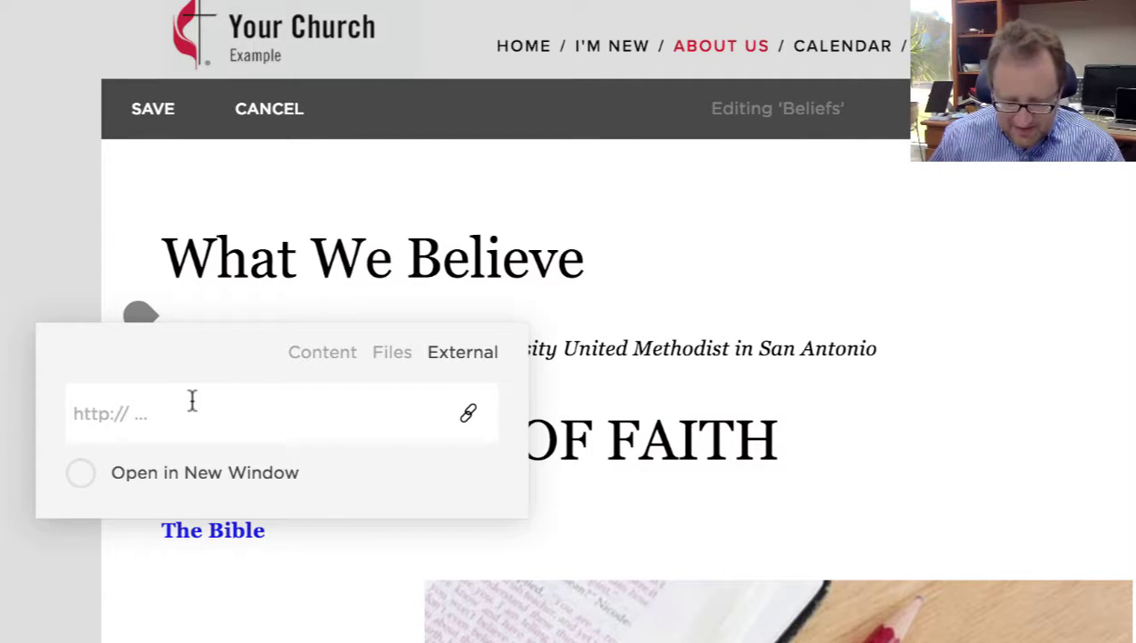
pyautogui.hotkey('ctrl', 'v')
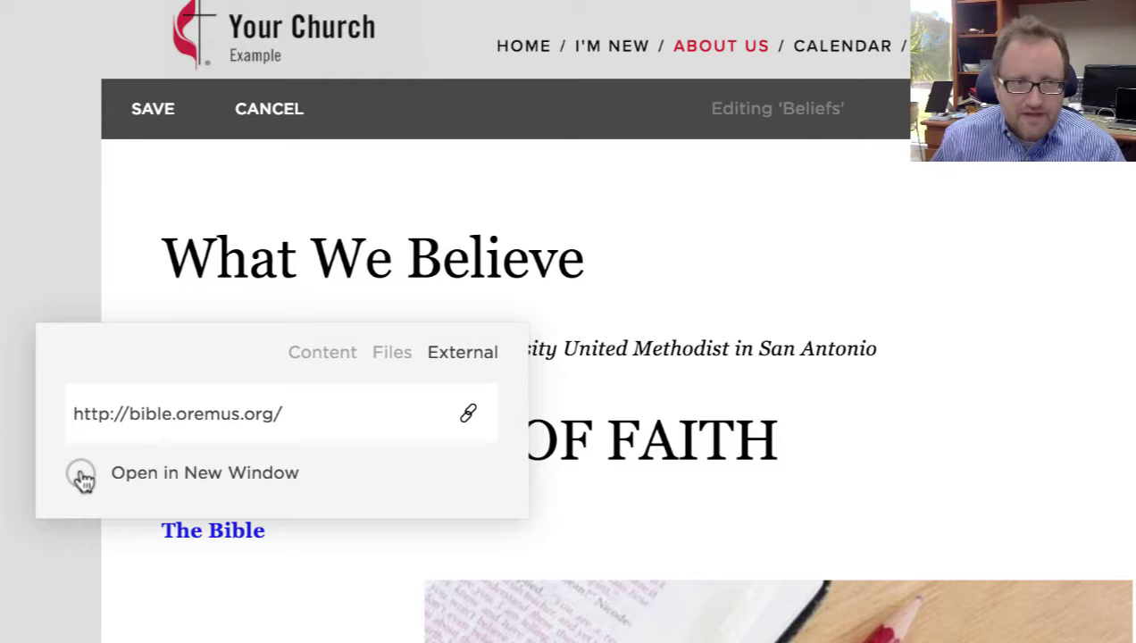
pyautogui.click(82, 475)
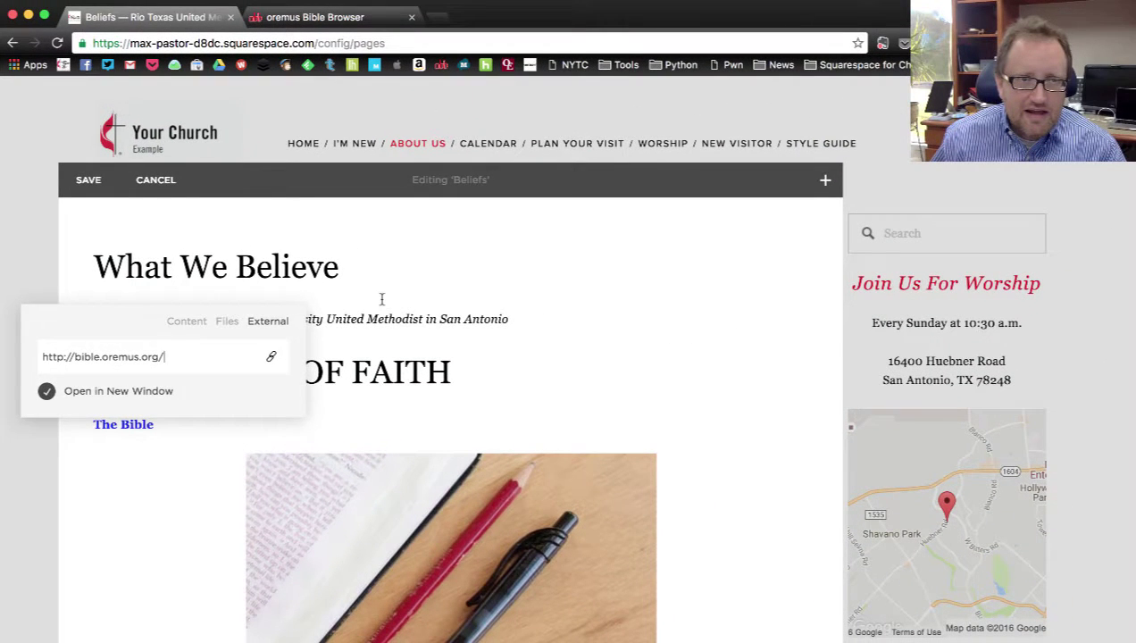
pyautogui.press('Return')
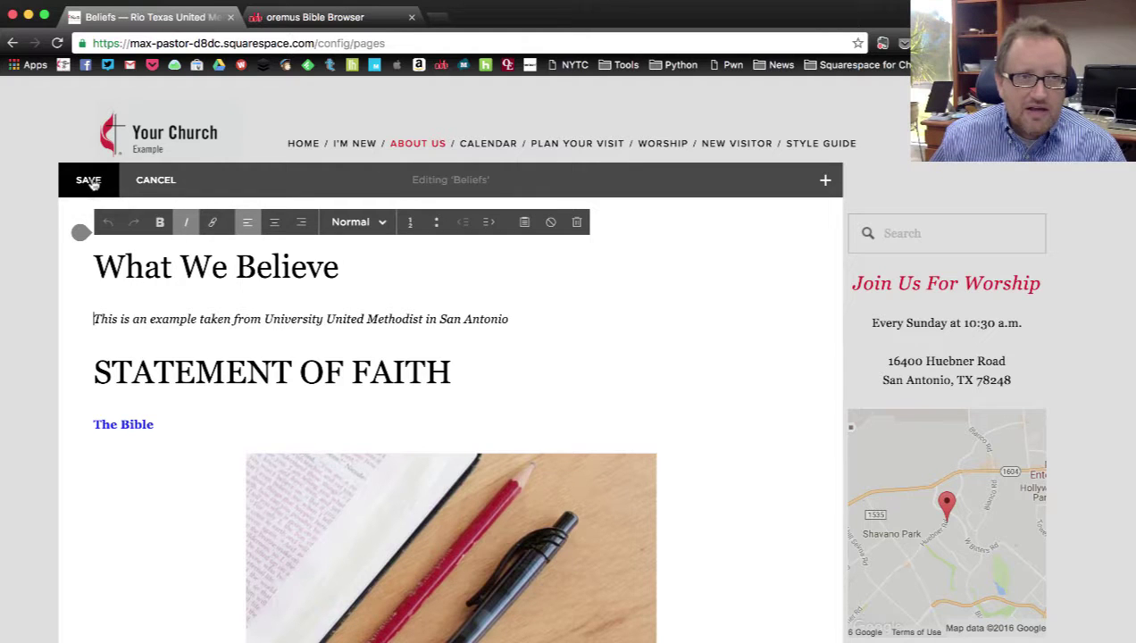
# - Save the Beliefs page and confirm in full preview that The Bible opens oremus in a new tab
pyautogui.click(90, 180)
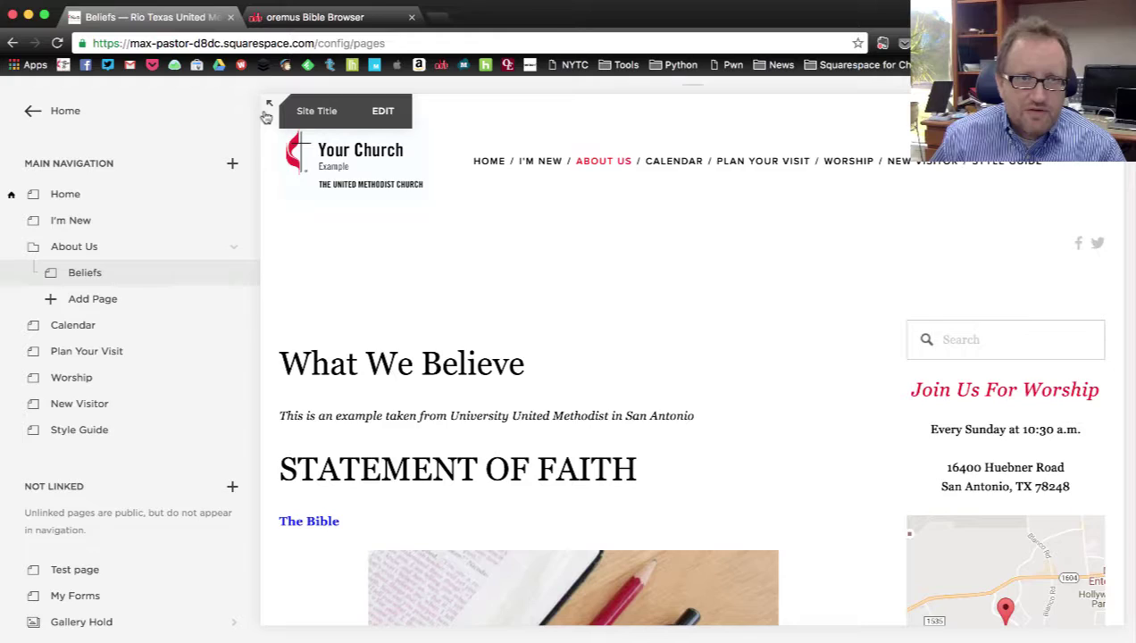
pyautogui.click(269, 107)
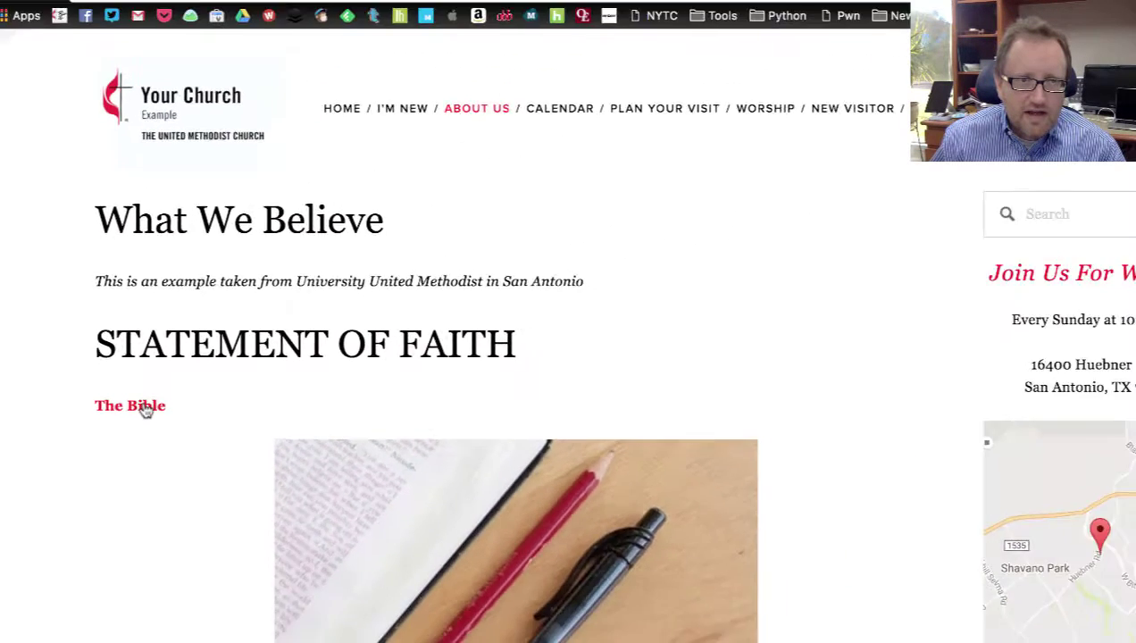
pyautogui.click(193, 466)
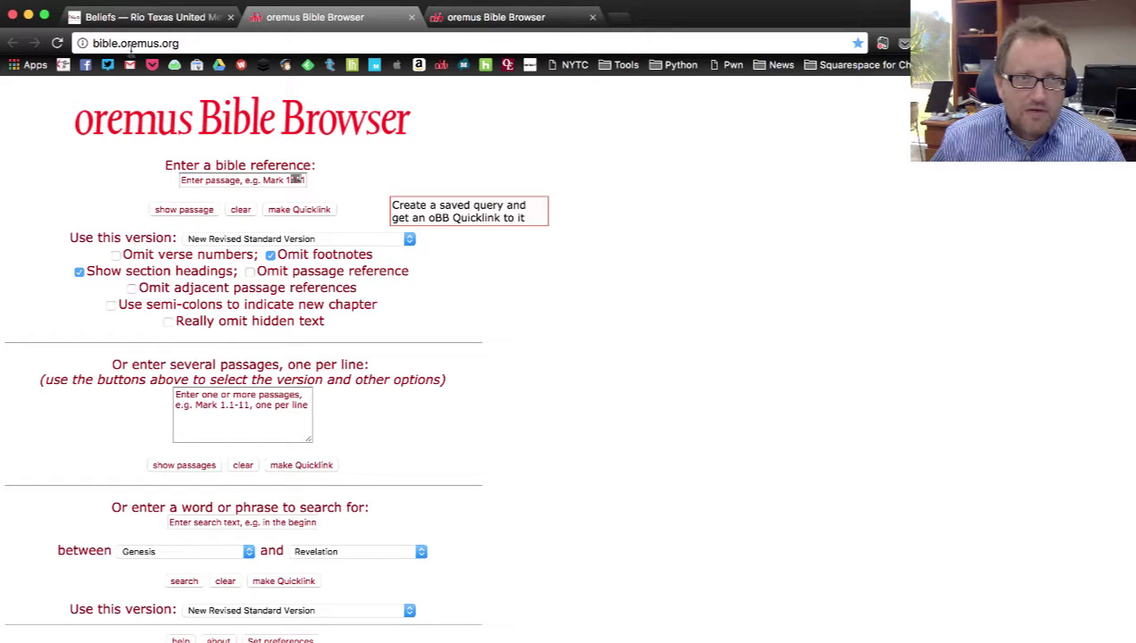
pyautogui.click(147, 17)
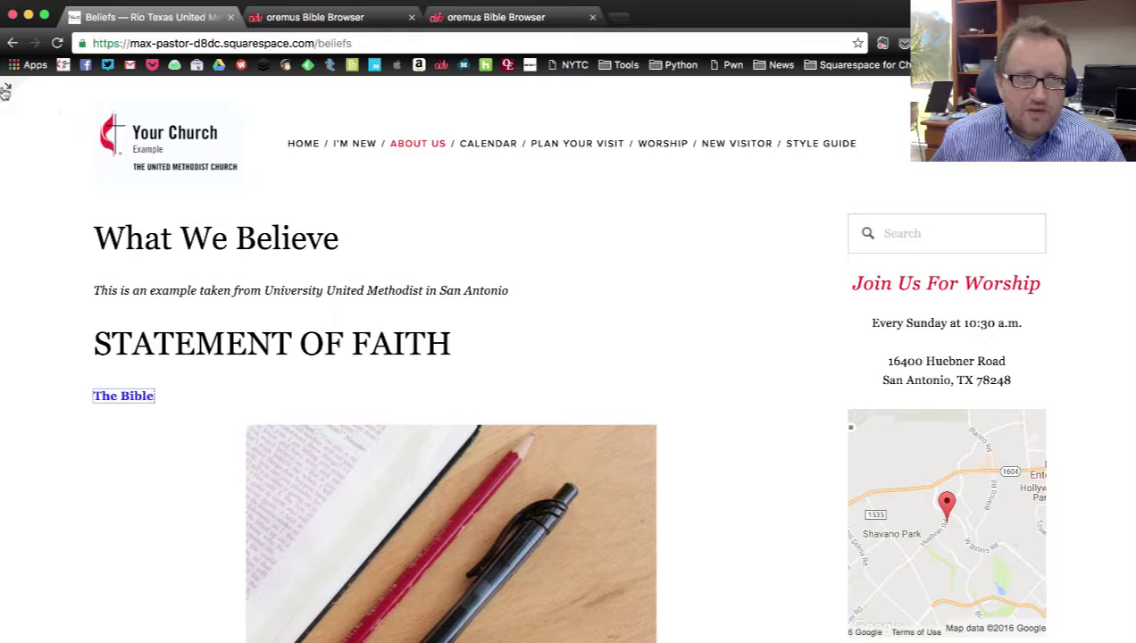
# - Put the Beliefs page in edit mode and select the Worship heading
pyautogui.click(5, 91)
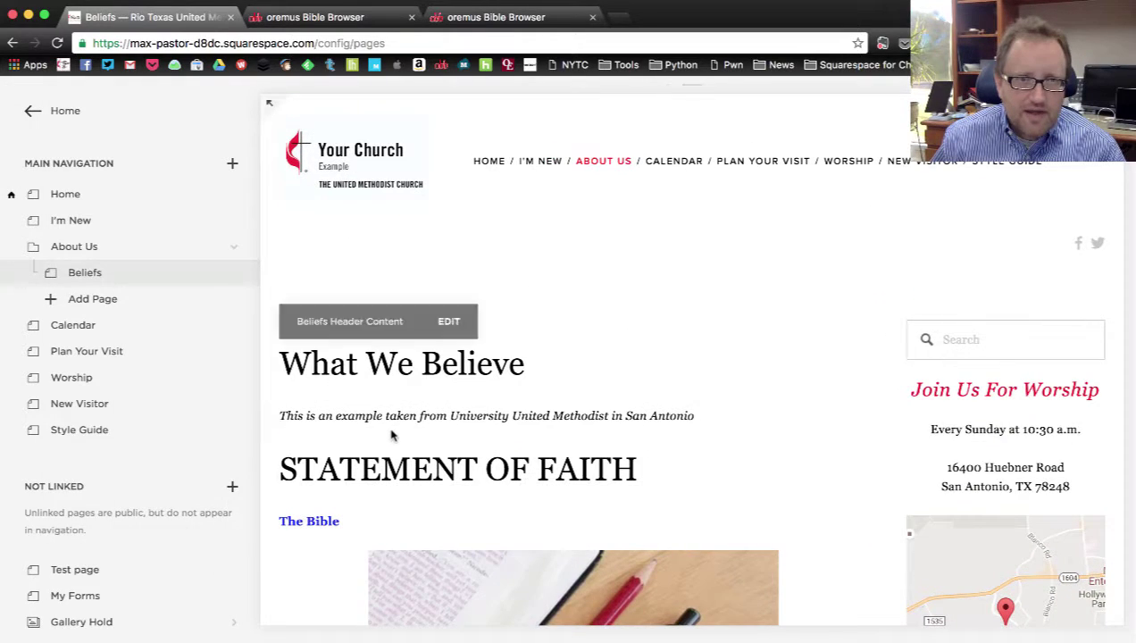
pyautogui.scroll(-5, 391, 437)
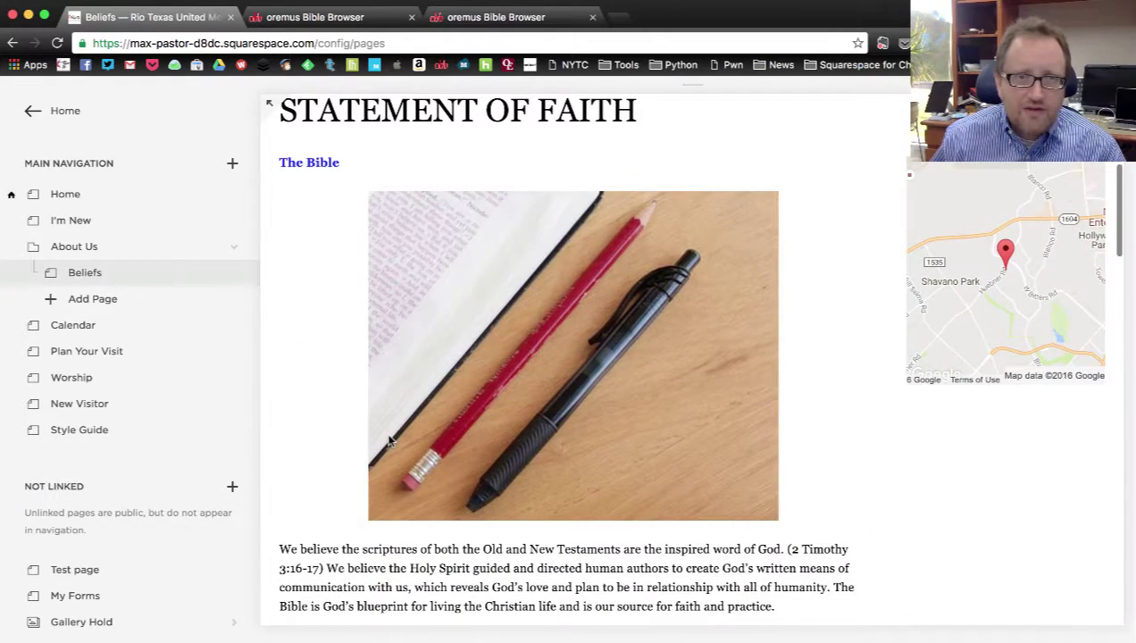
pyautogui.scroll(-3, 390, 440)
pyautogui.scroll(4, 390, 440)
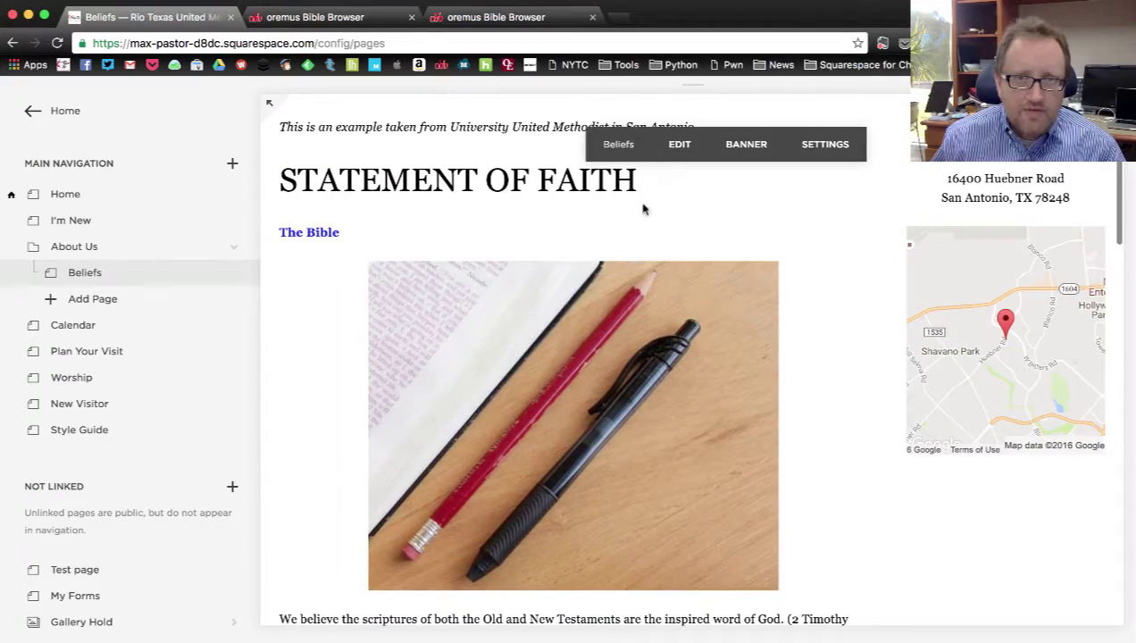
pyautogui.click(678, 123)
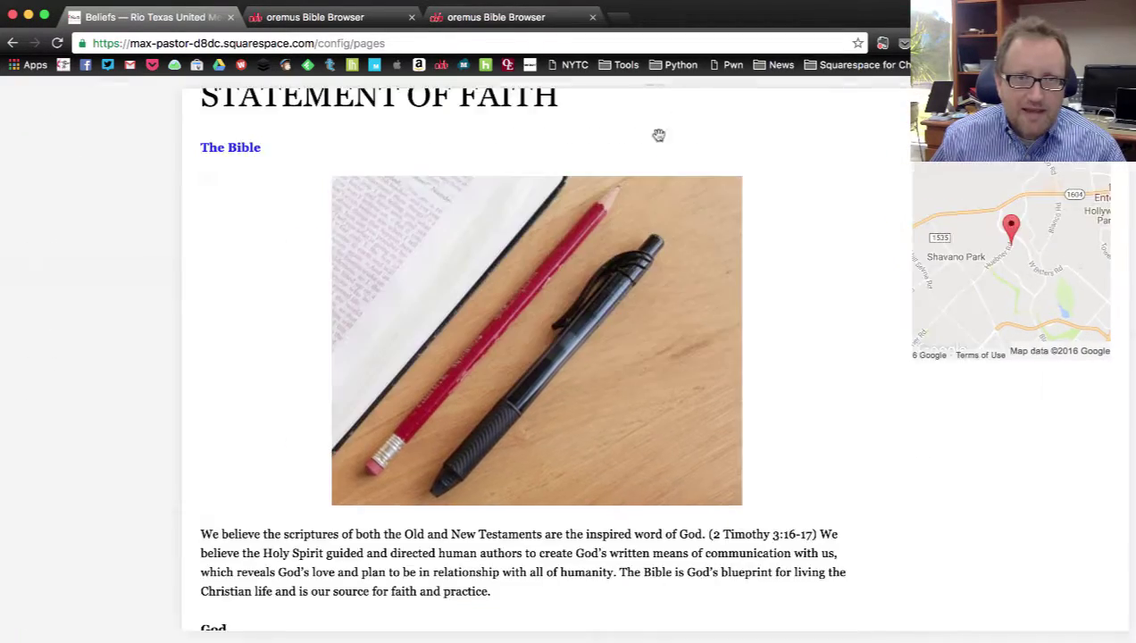
pyautogui.scroll(-15, 299, 473)
pyautogui.scroll(-2, 294, 474)
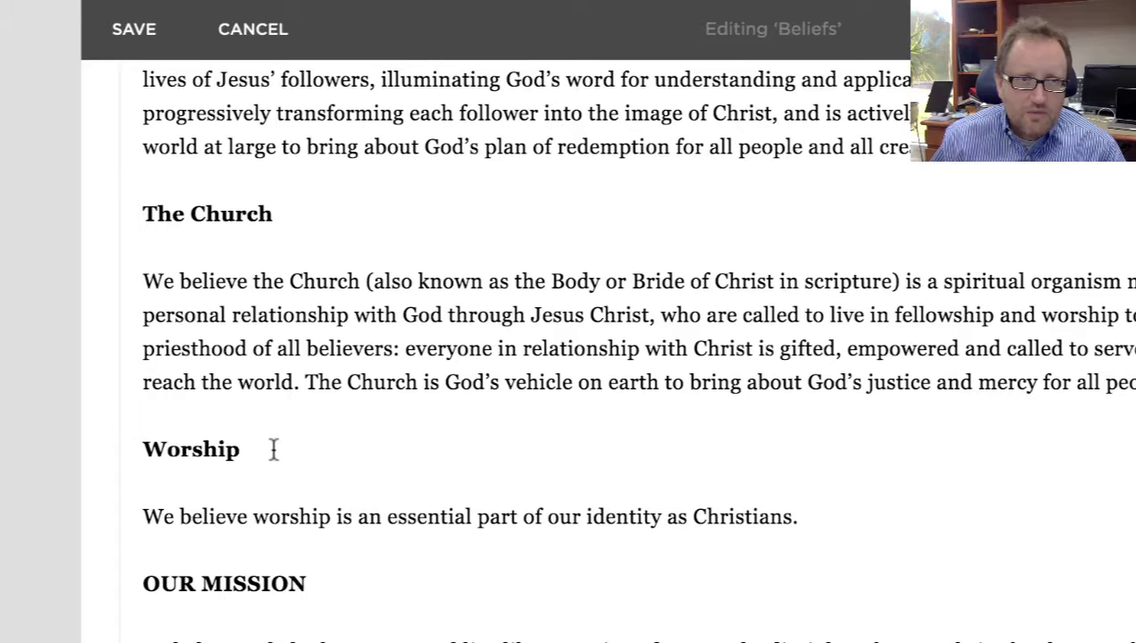
pyautogui.click(274, 450)
pyautogui.moveTo(290, 448); pyautogui.dragTo(143, 447)
pyautogui.scroll(-1, 223, 358)
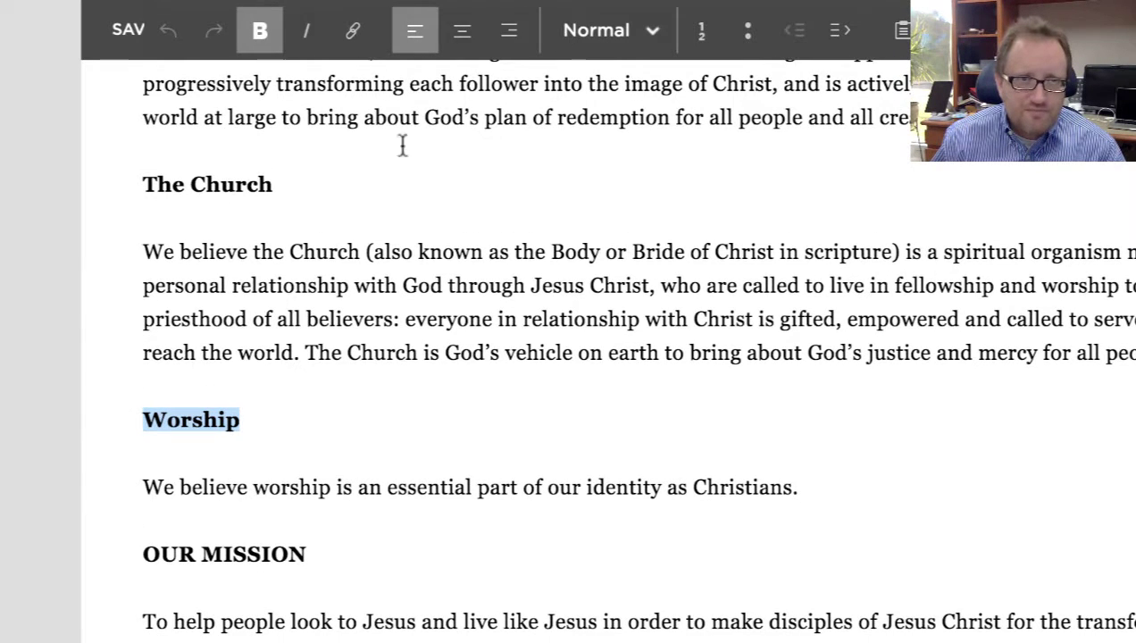
# - Link the Worship heading to the site's Worship page under Content
pyautogui.click(353, 35)
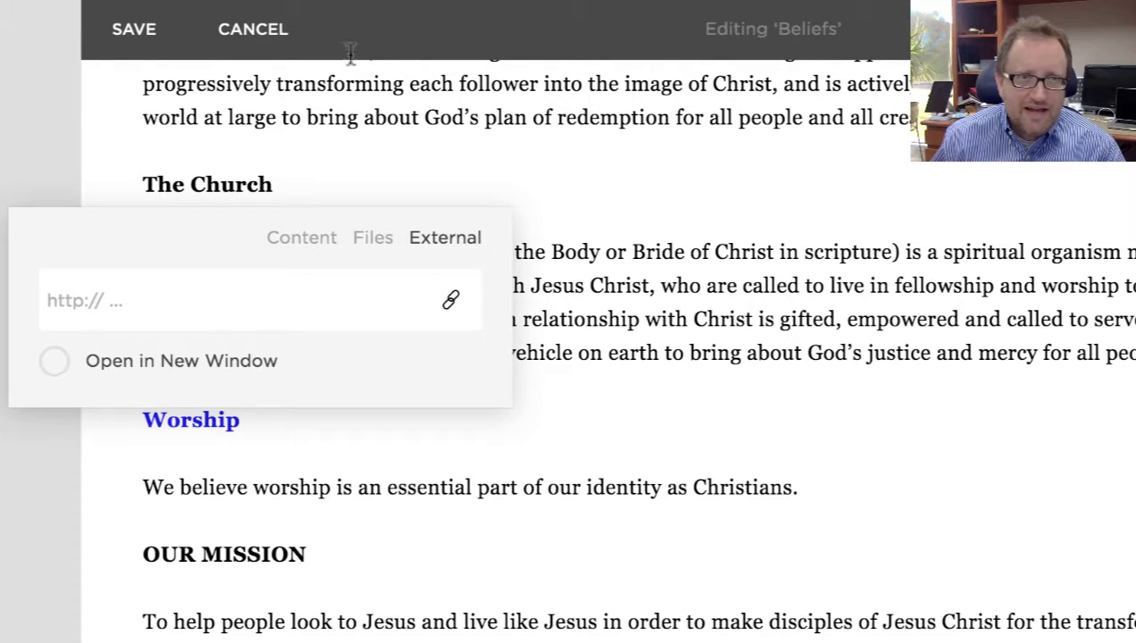
pyautogui.click(303, 239)
pyautogui.scroll(-5, 318, 241)
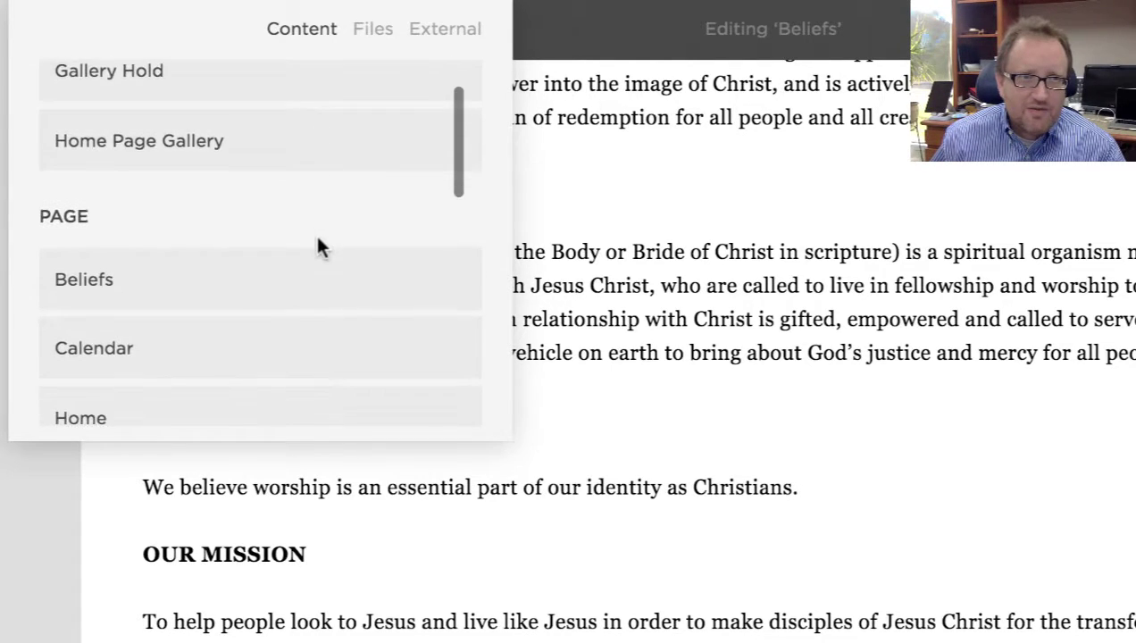
pyautogui.scroll(-5, 318, 242)
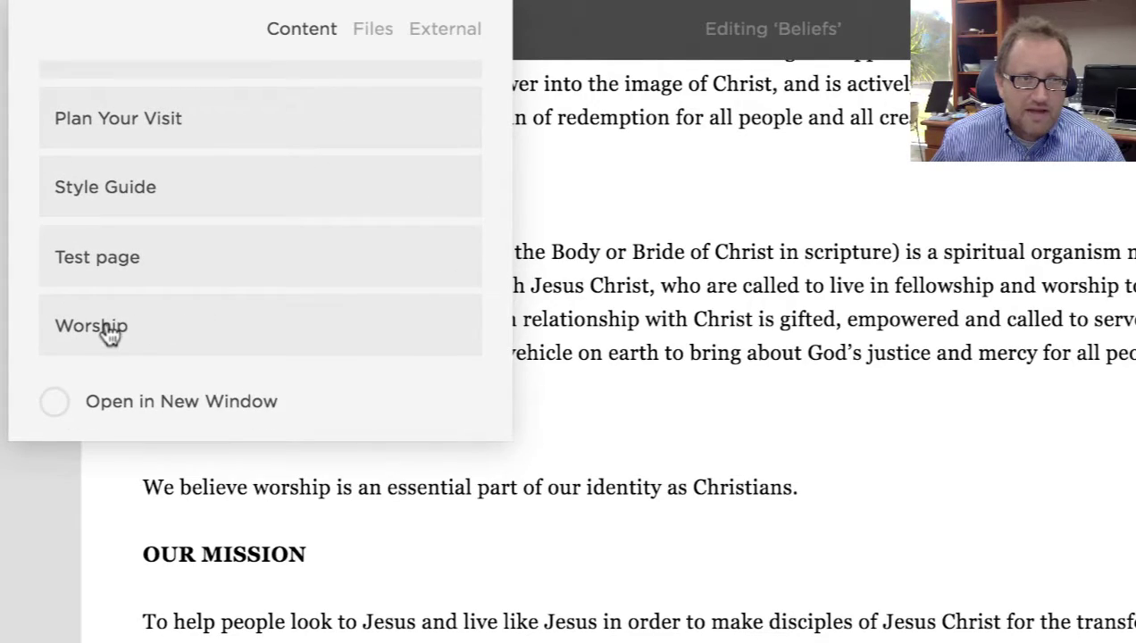
pyautogui.click(104, 326)
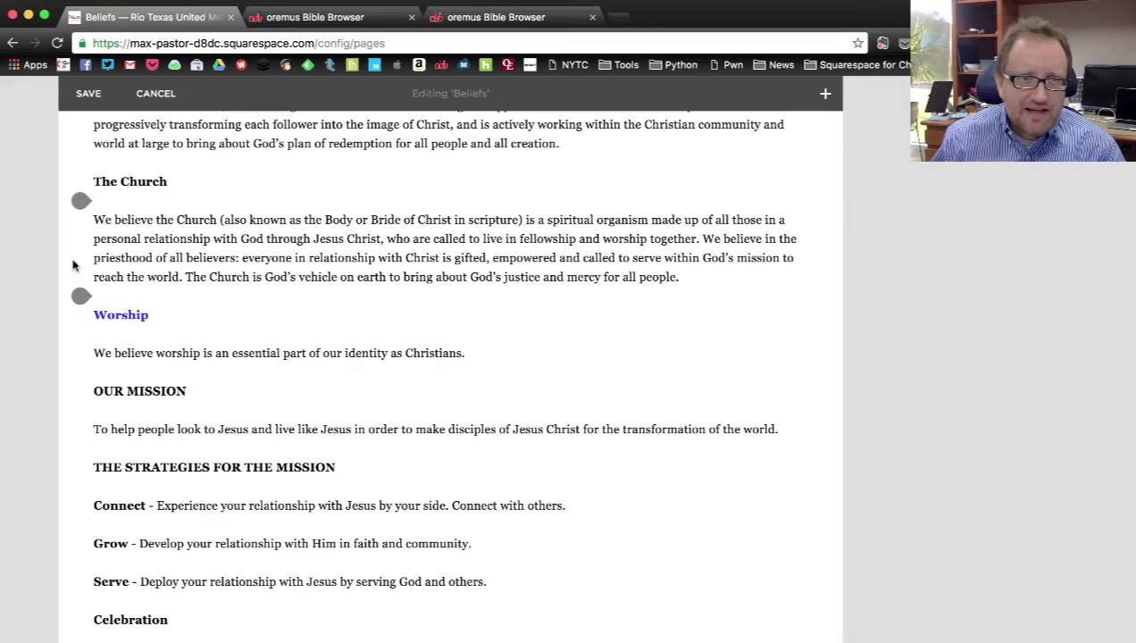
# - Save the page, confirm the Worship link reaches the Worship page, and bring up the Pages panel
pyautogui.click(89, 96)
pyautogui.click(268, 105)
pyautogui.click(137, 287)
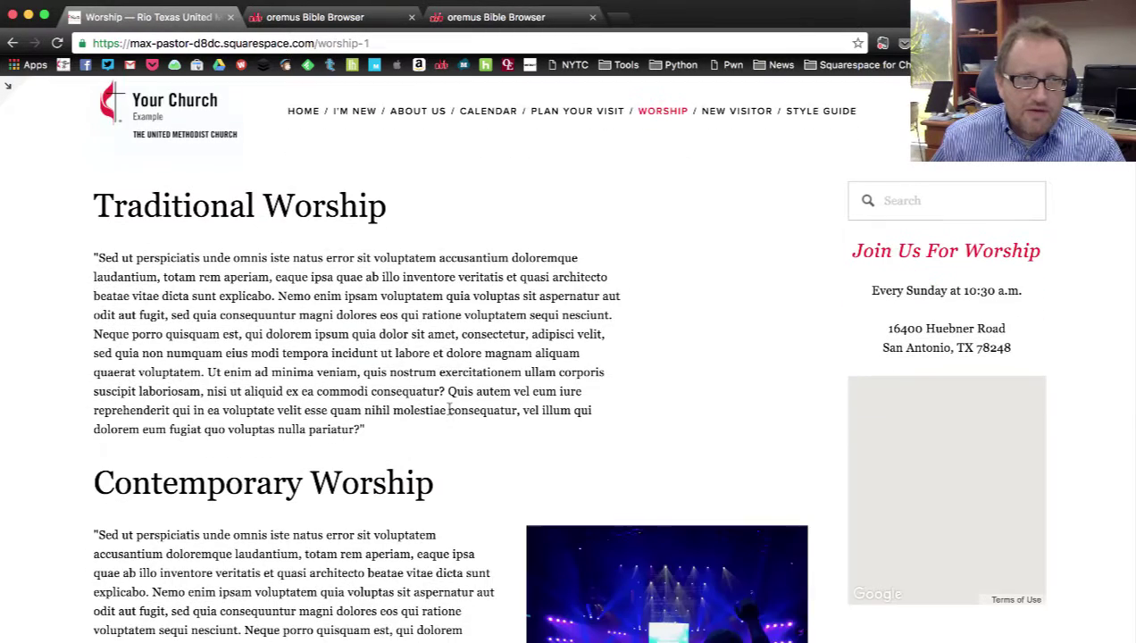
pyautogui.scroll(-2, 449, 409)
pyautogui.scroll(2, 450, 409)
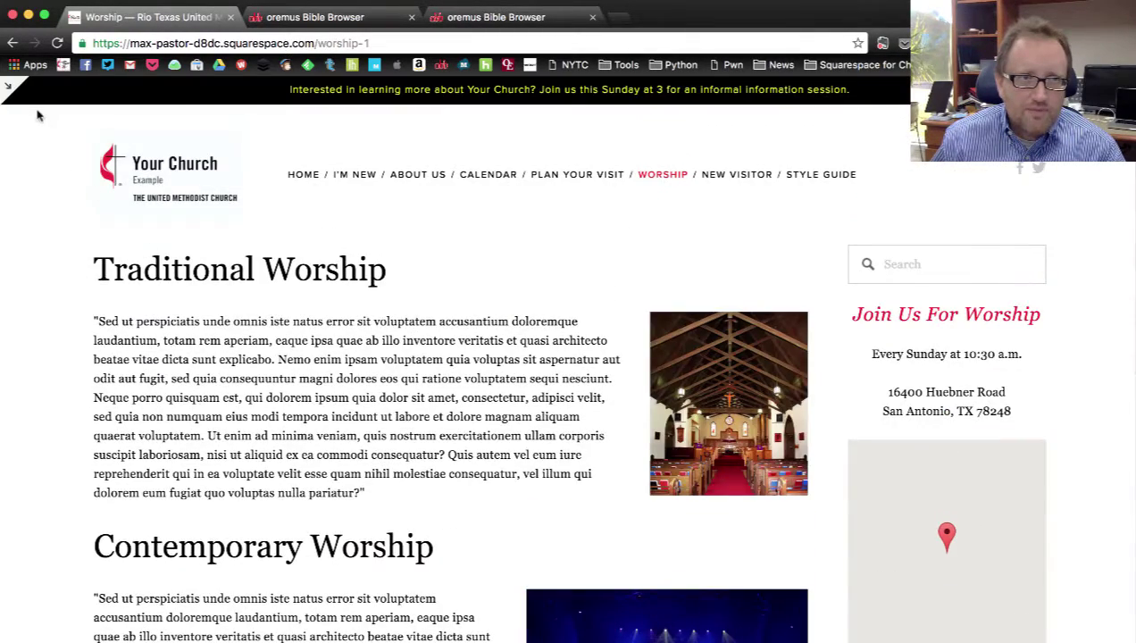
pyautogui.click(12, 90)
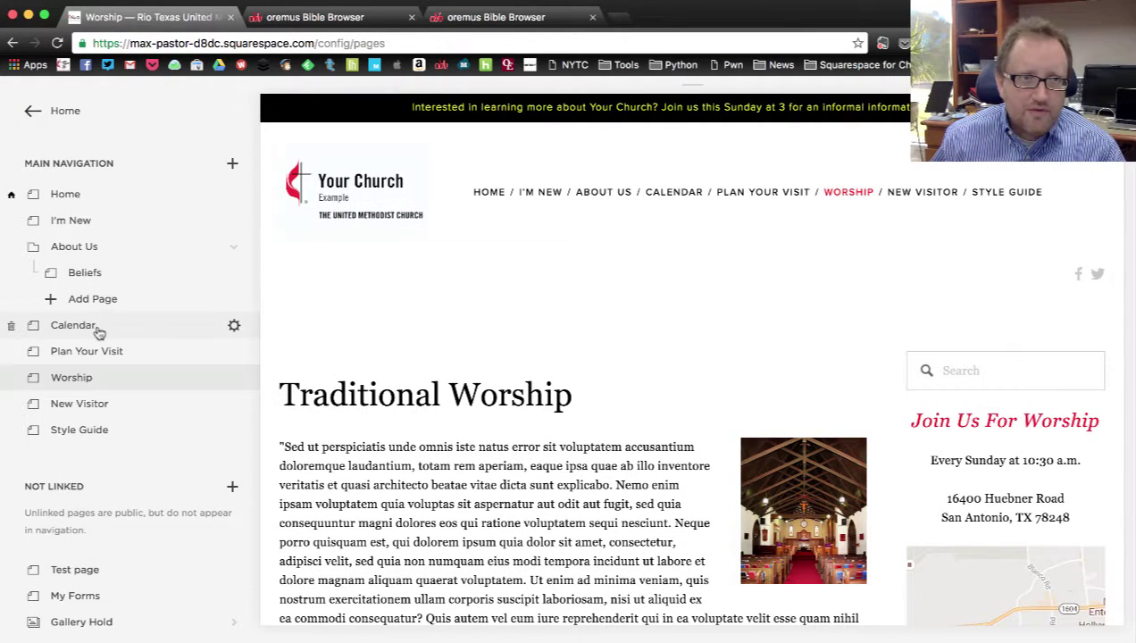
# - Open the Beliefs page and scroll down to select the end of the Serve line
pyautogui.click(97, 274)
pyautogui.scroll(-5, 481, 462)
pyautogui.scroll(-8, 479, 464)
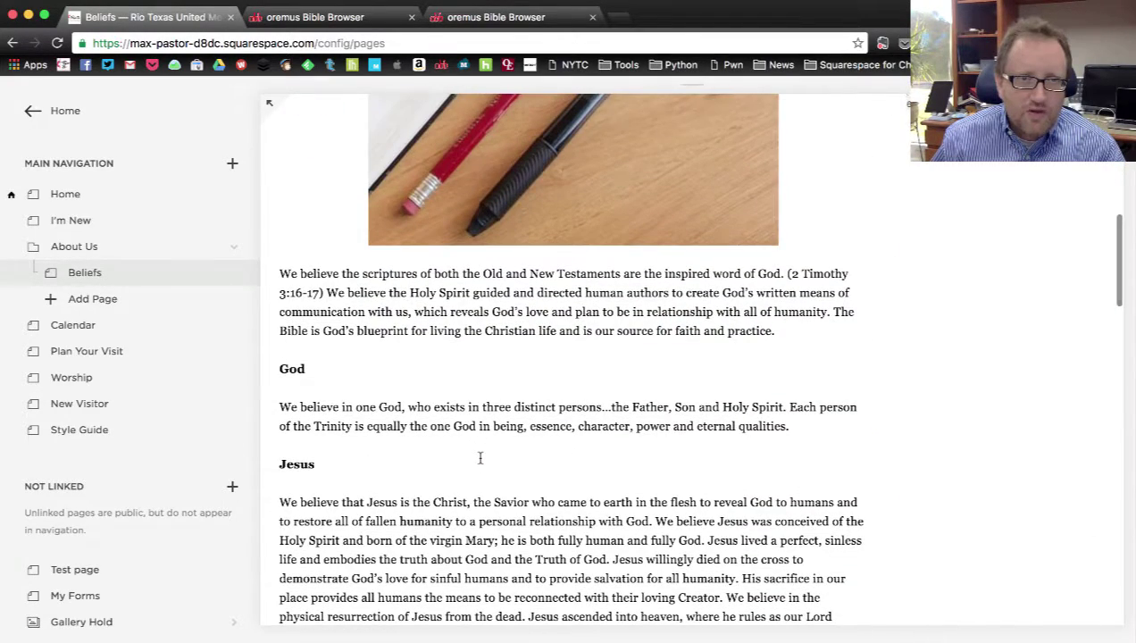
pyautogui.scroll(-5, 480, 460)
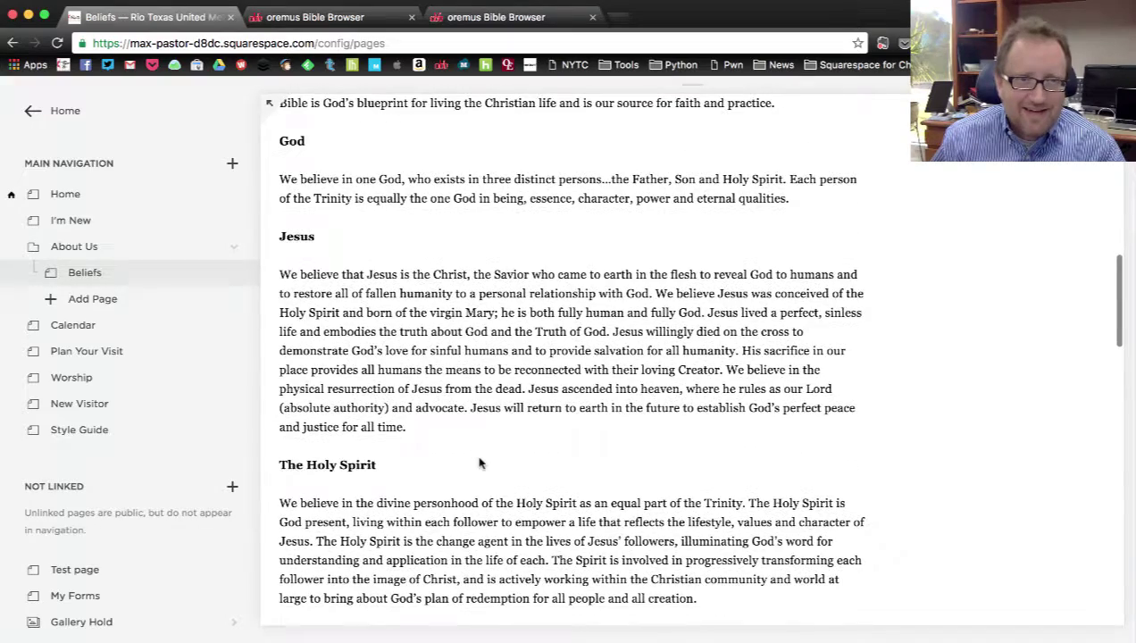
pyautogui.scroll(-8, 479, 462)
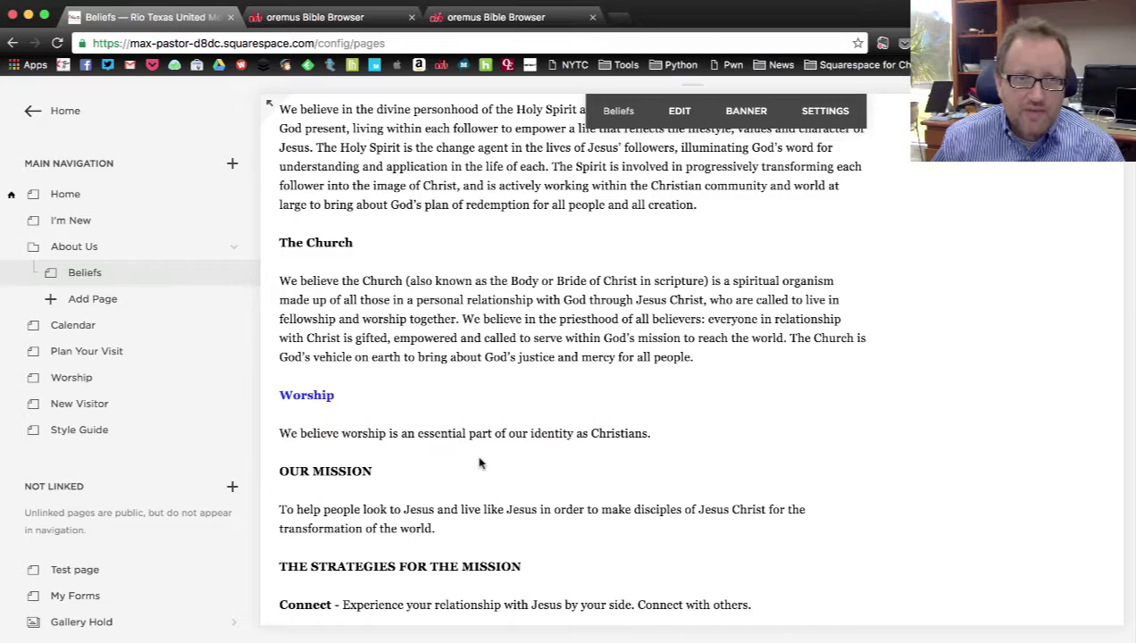
pyautogui.scroll(-5, 479, 463)
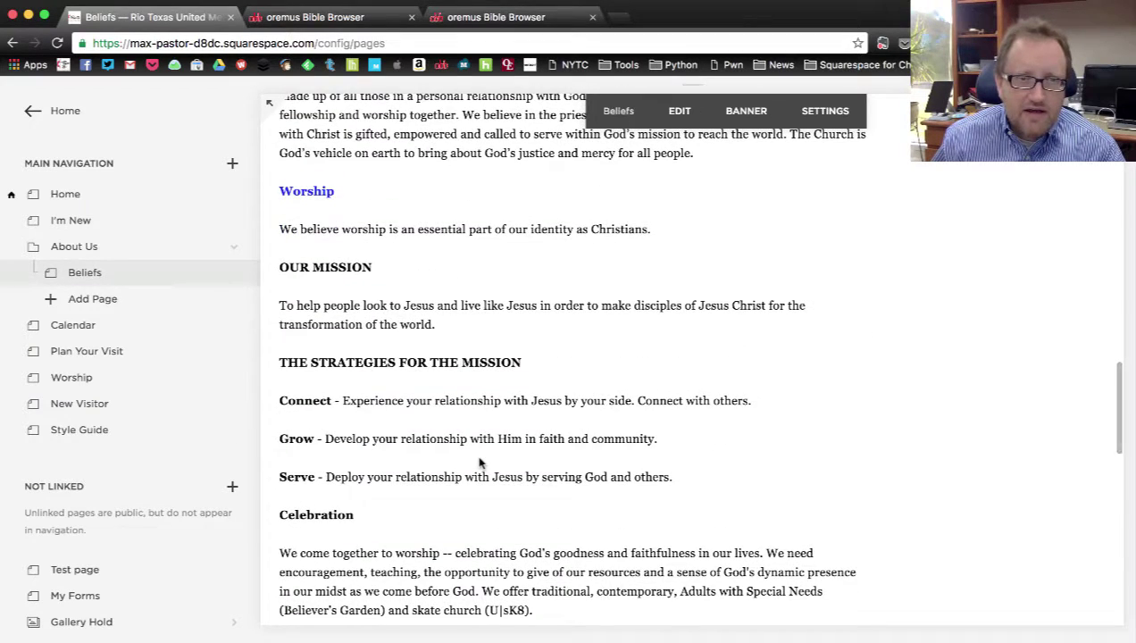
pyautogui.scroll(-2, 479, 463)
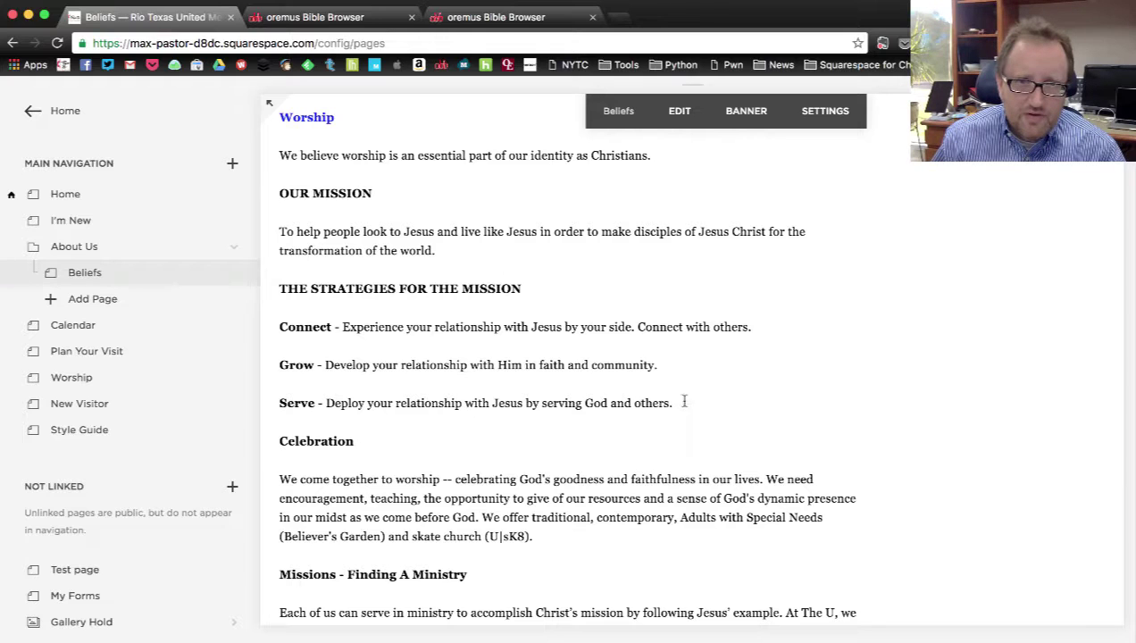
pyautogui.moveTo(683, 403); pyautogui.dragTo(659, 403)
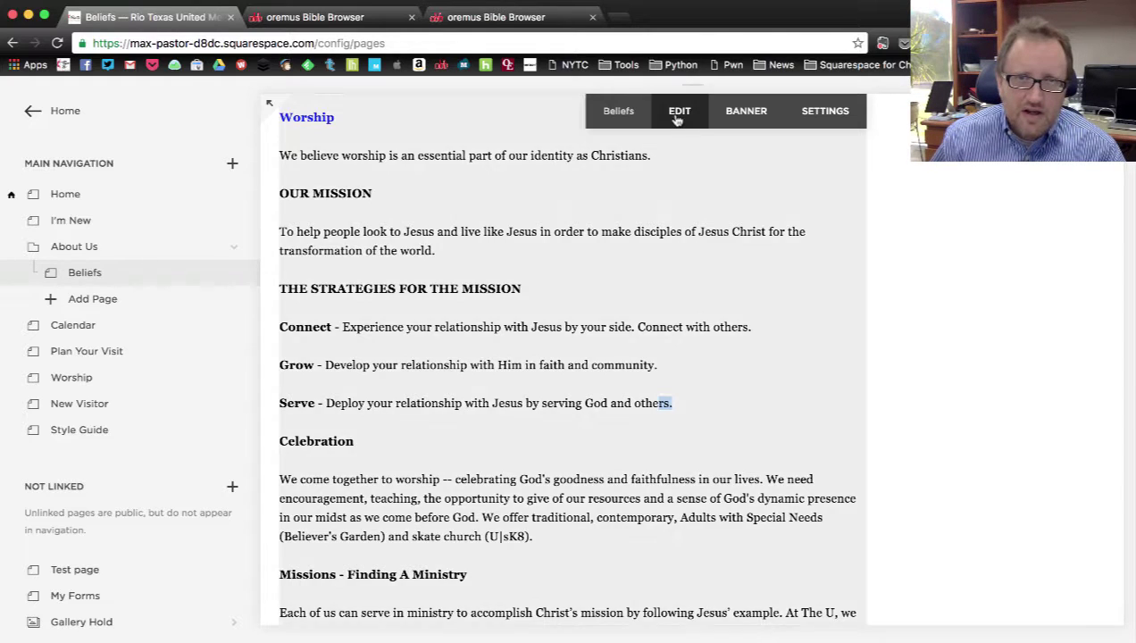
# - In edit mode, add a new paragraph after Serve reading 'Click here to download the printable PDF version.'
pyautogui.click(679, 111)
pyautogui.scroll(3, 487, 337)
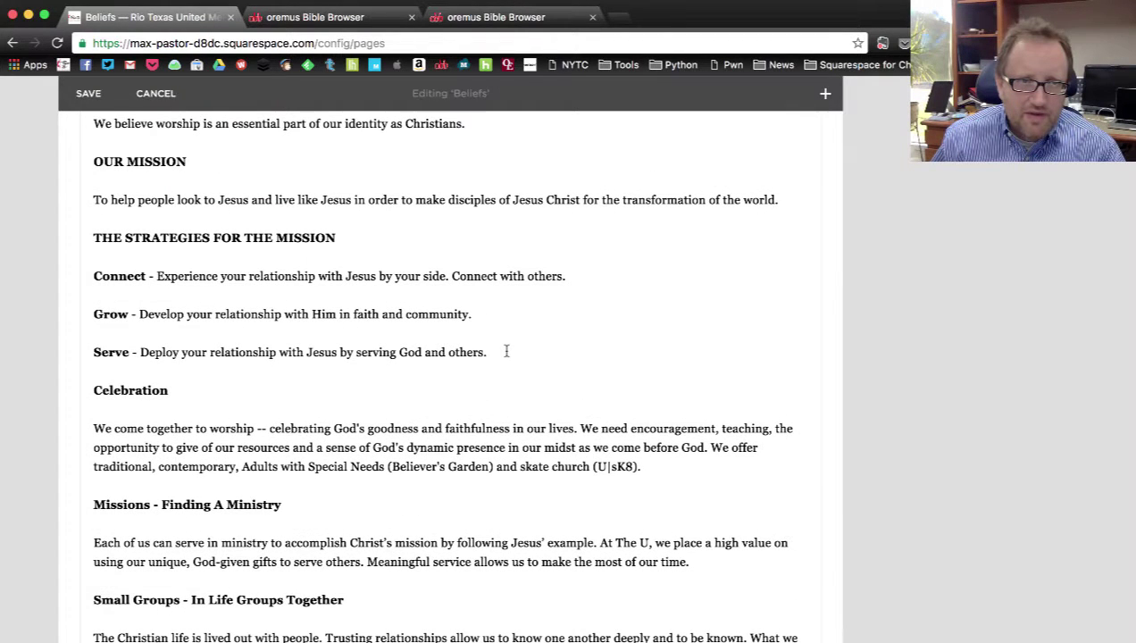
pyautogui.moveTo(507, 351)
pyautogui.mouseDown()
pyautogui.moveTo(295, 343)
pyautogui.moveTo(512, 348)
pyautogui.mouseUp()
pyautogui.press('Return')
pyautogui.write('Click goo')
pyautogui.press('BackSpace')
pyautogui.press('BackSpace')
pyautogui.press('BackSpace')
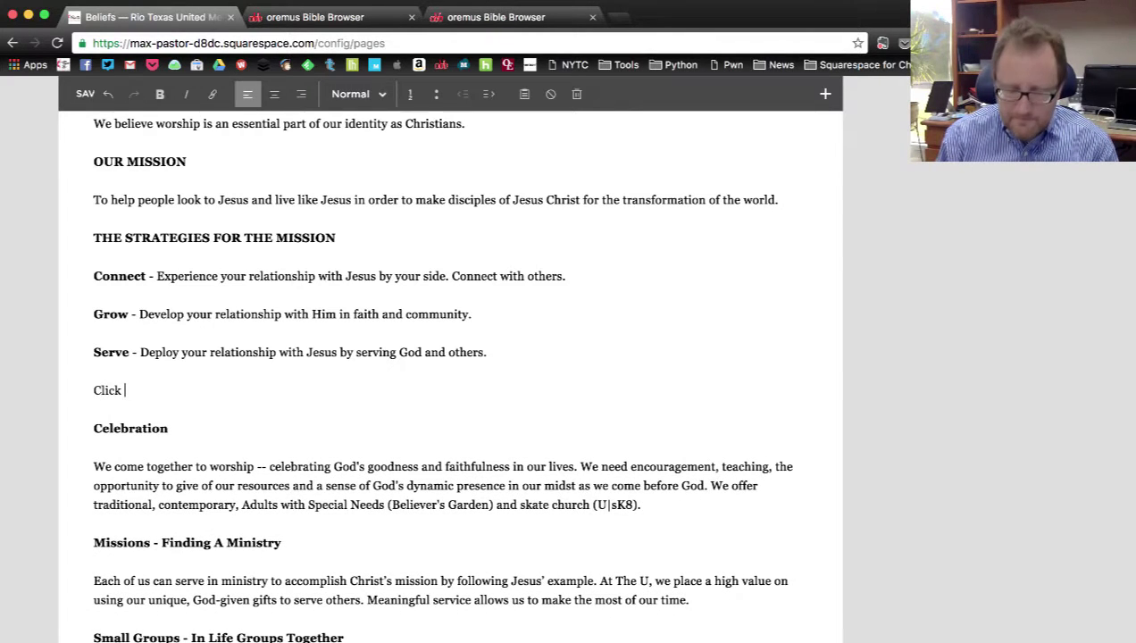
pyautogui.write('here to downl')
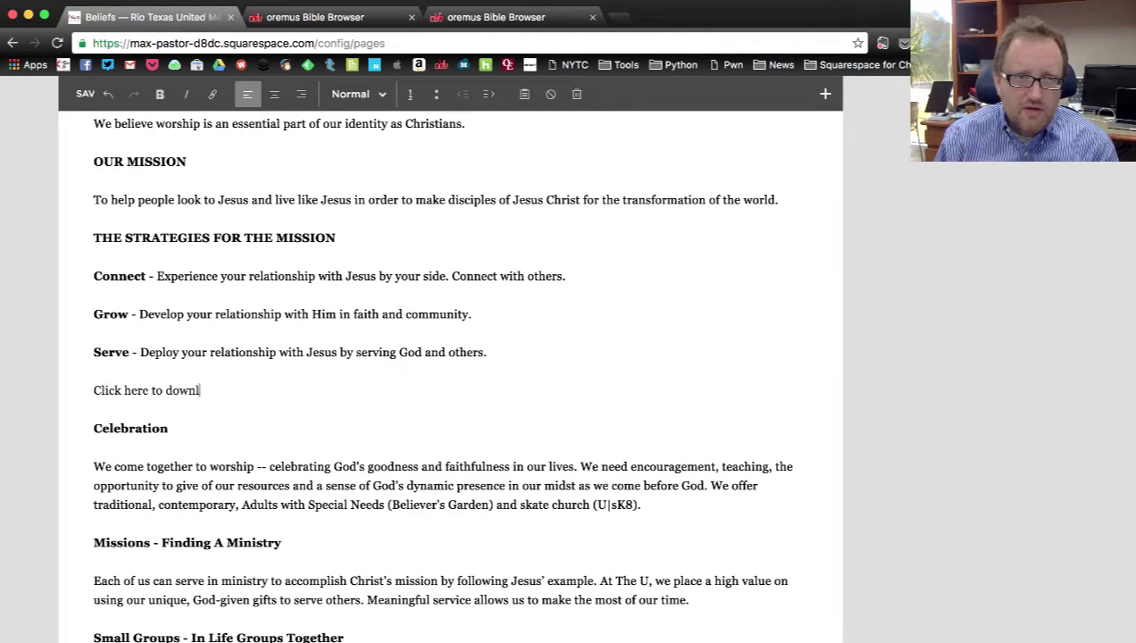
pyautogui.write('oad the pri')
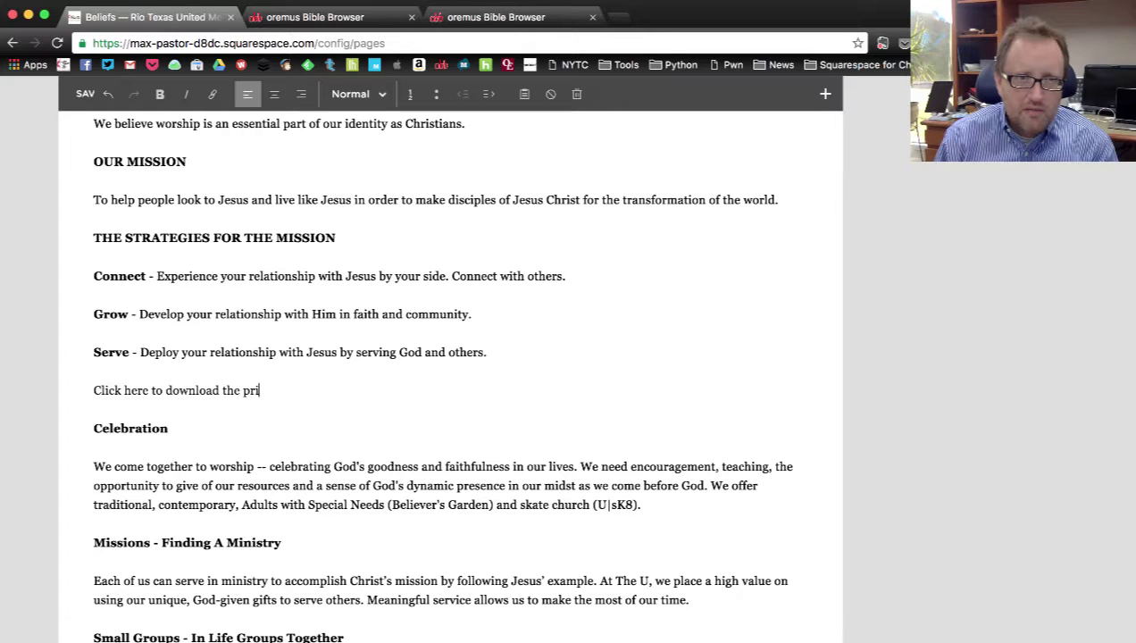
pyautogui.write('ntable P')
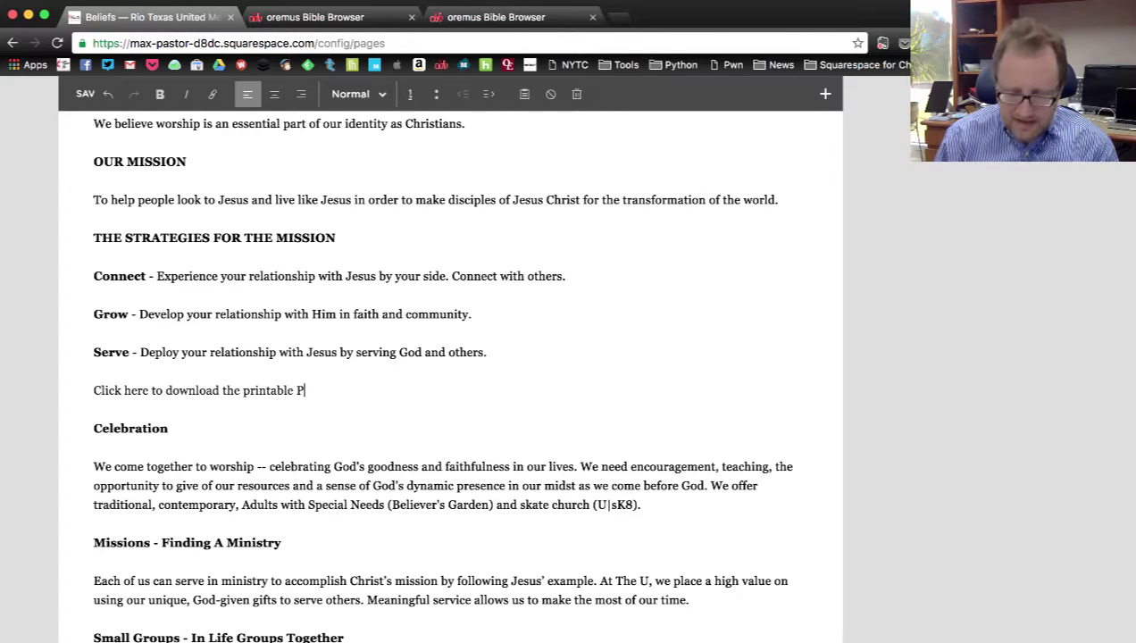
pyautogui.write('DF version.')
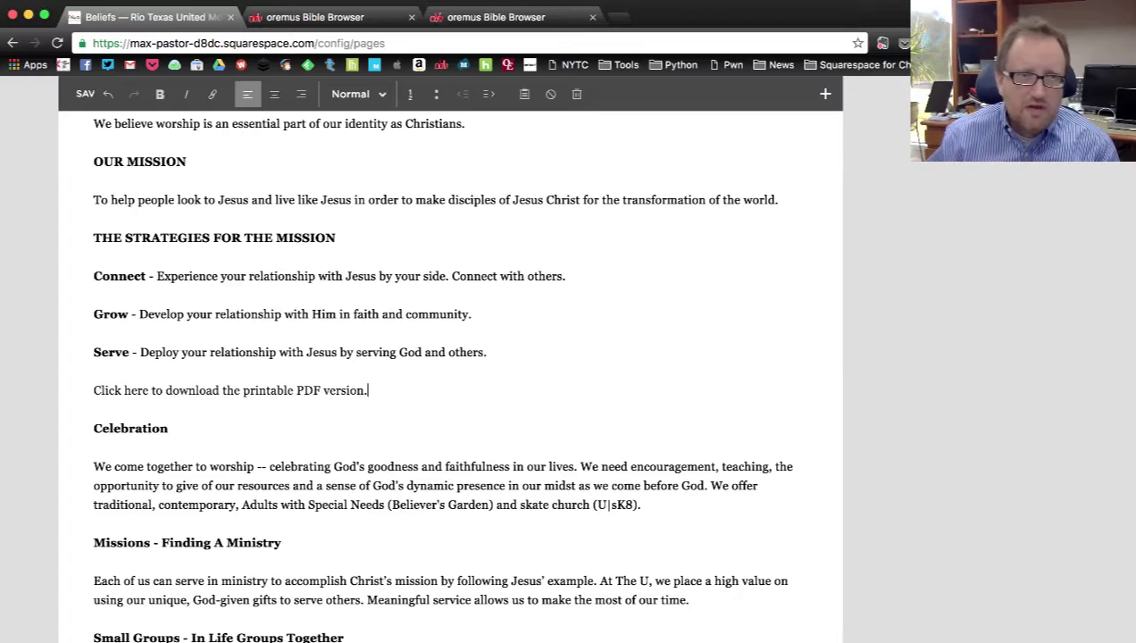
pyautogui.scroll(7, 445, 343)
pyautogui.scroll(-3, 445, 343)
pyautogui.scroll(-8, 445, 343)
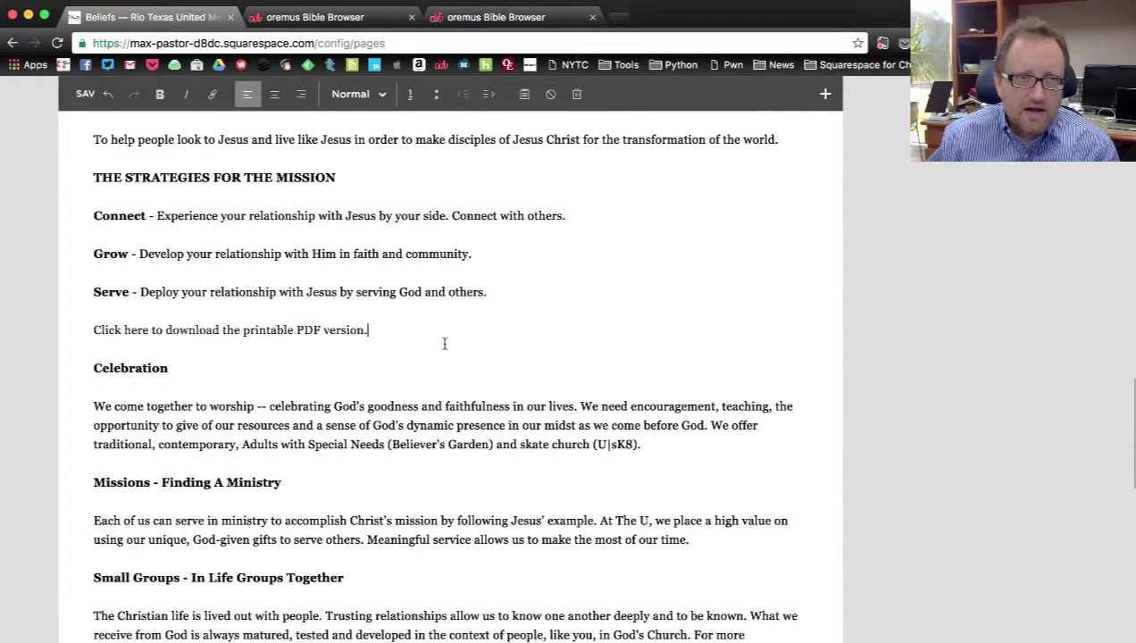
pyautogui.scroll(3, 445, 343)
# - Select the download line, make it a link, and choose Files > New File for the upload
pyautogui.scroll(2, 444, 344)
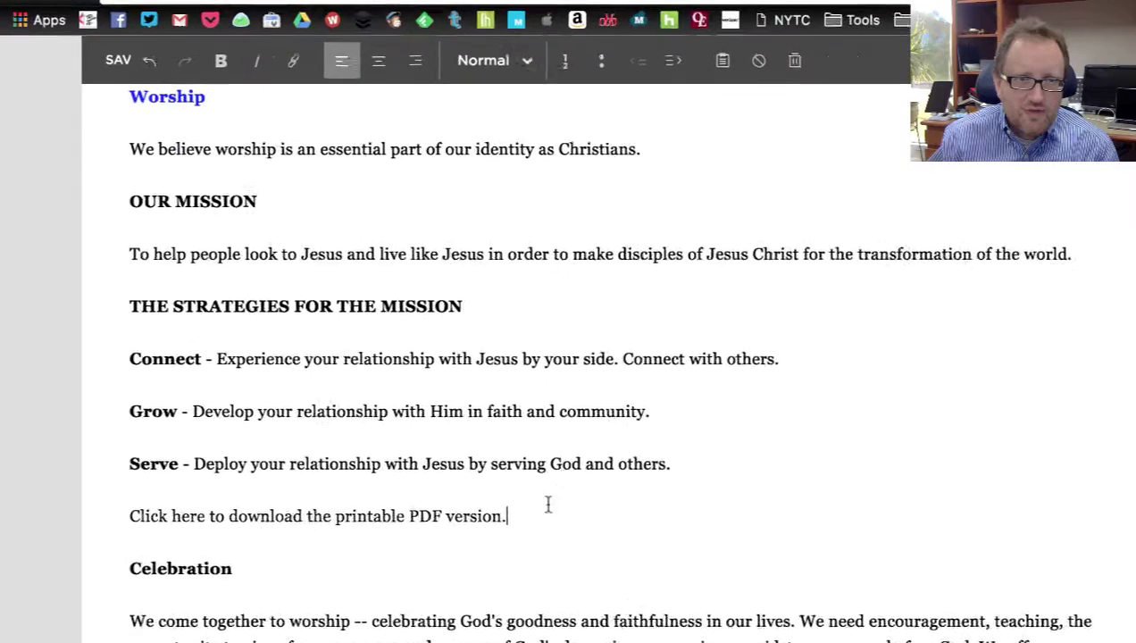
pyautogui.moveTo(368, 426); pyautogui.dragTo(90, 421)
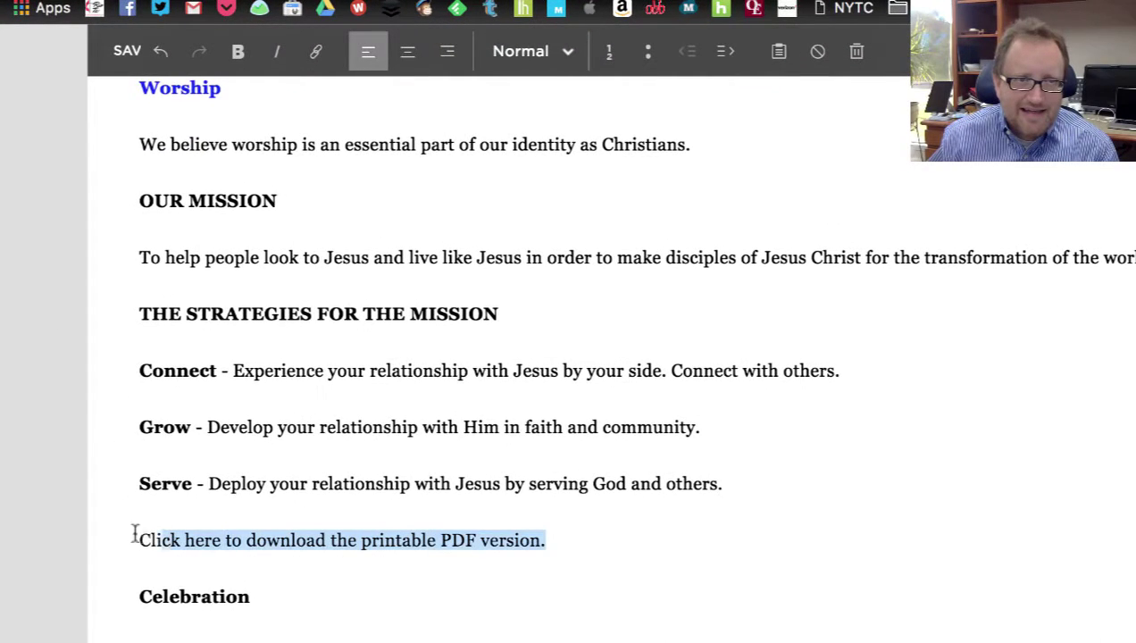
pyautogui.moveTo(134, 535); pyautogui.dragTo(124, 537)
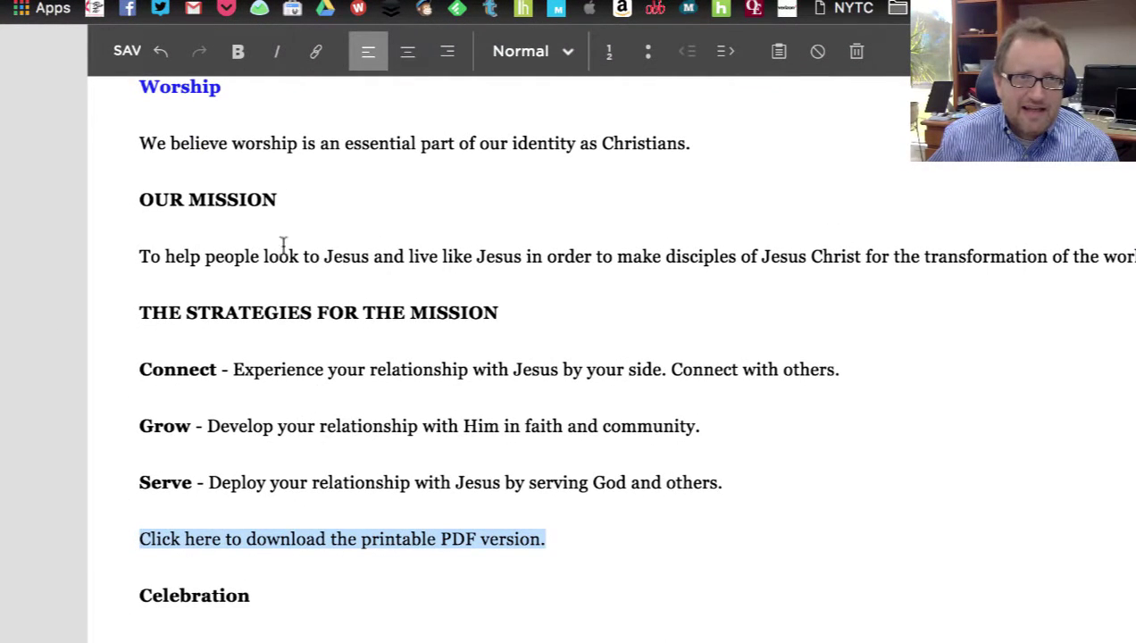
pyautogui.click(316, 54)
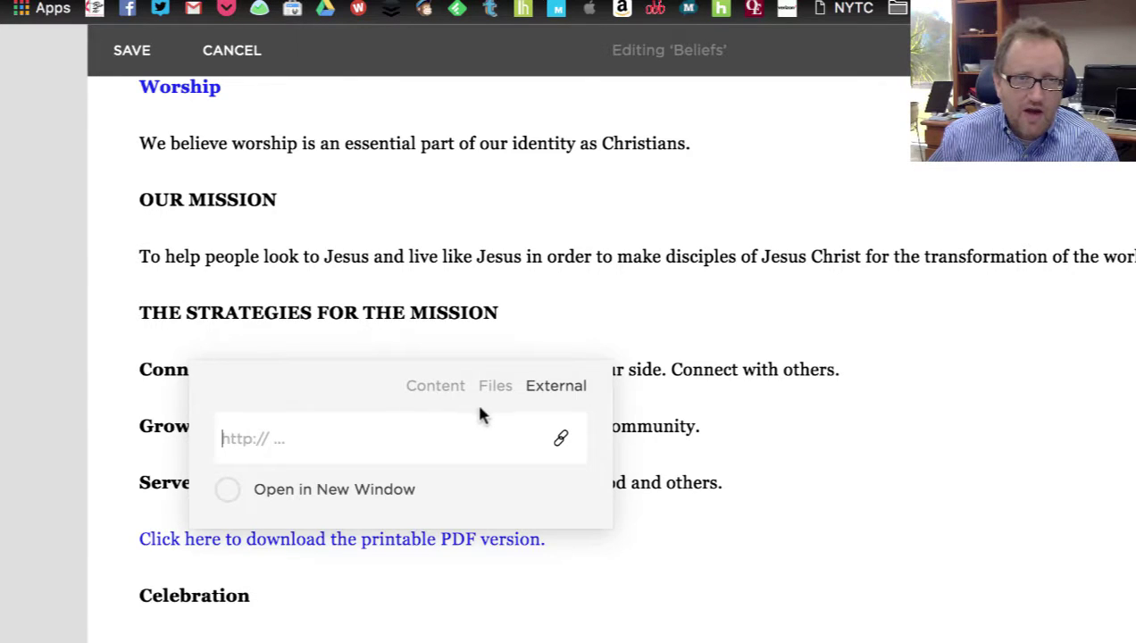
pyautogui.click(497, 390)
pyautogui.click(523, 223)
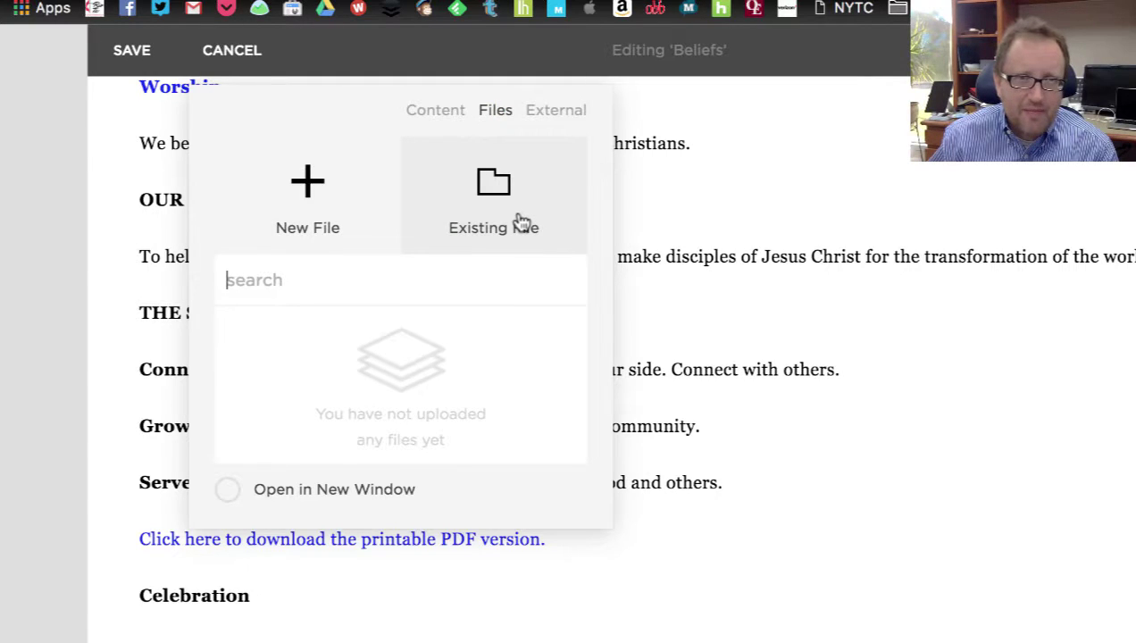
pyautogui.click(313, 205)
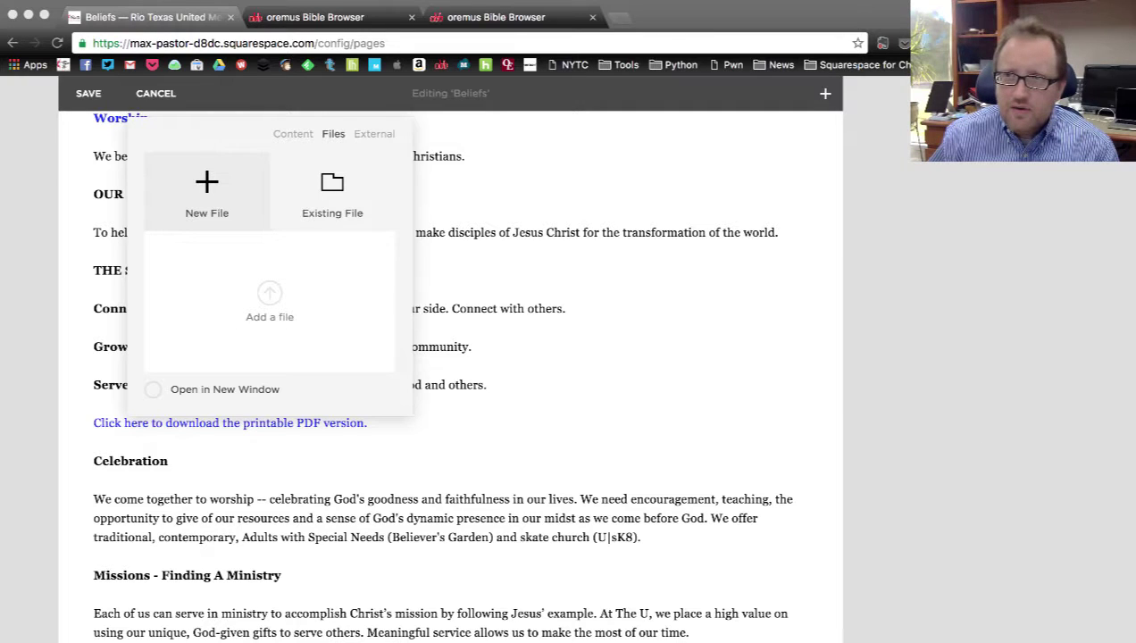
# - Drag Conference Room AV.pdf from the Finder Docs folder onto the link's Add a file area to upload it
pyautogui.click(770, 635)
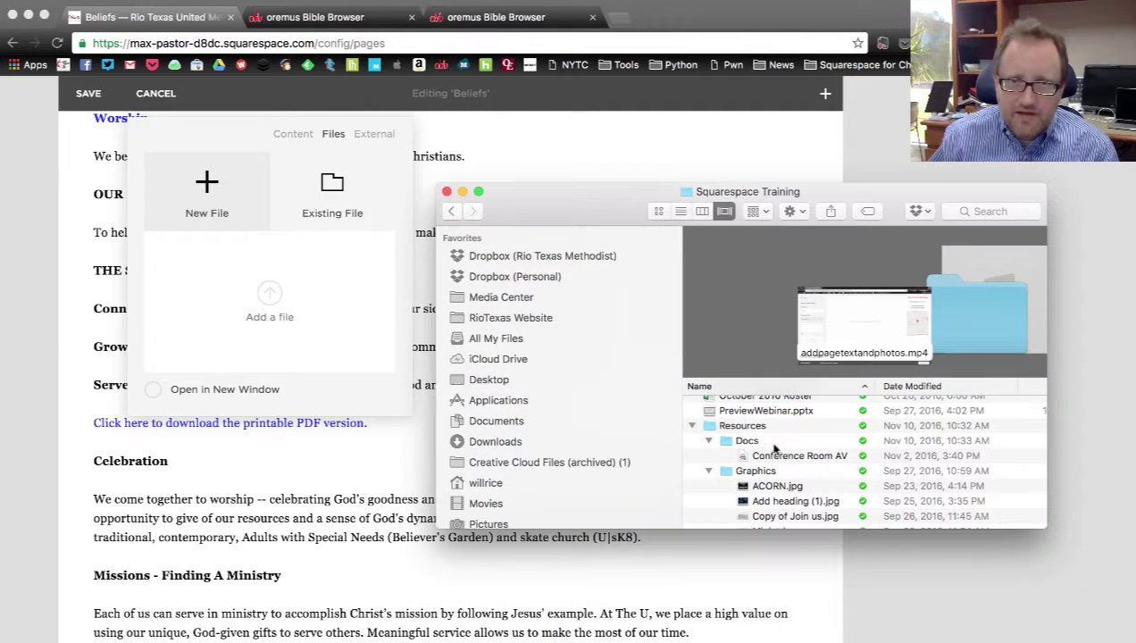
pyautogui.scroll(3, 773, 451)
pyautogui.scroll(-3, 779, 455)
pyautogui.click(782, 456)
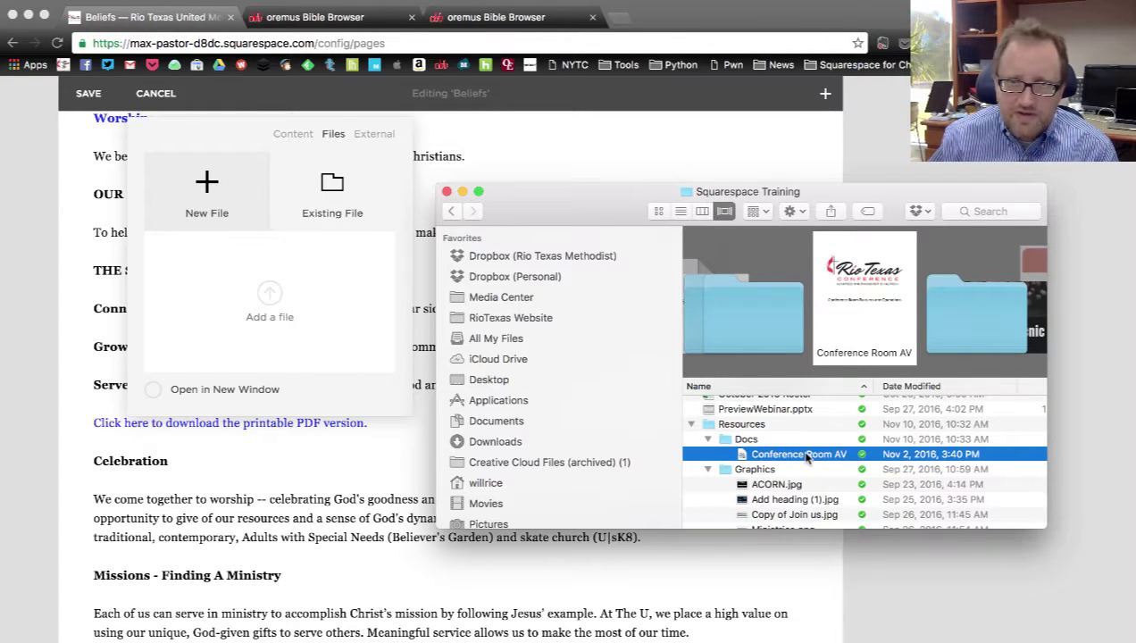
pyautogui.moveTo(807, 456); pyautogui.dragTo(265, 315)
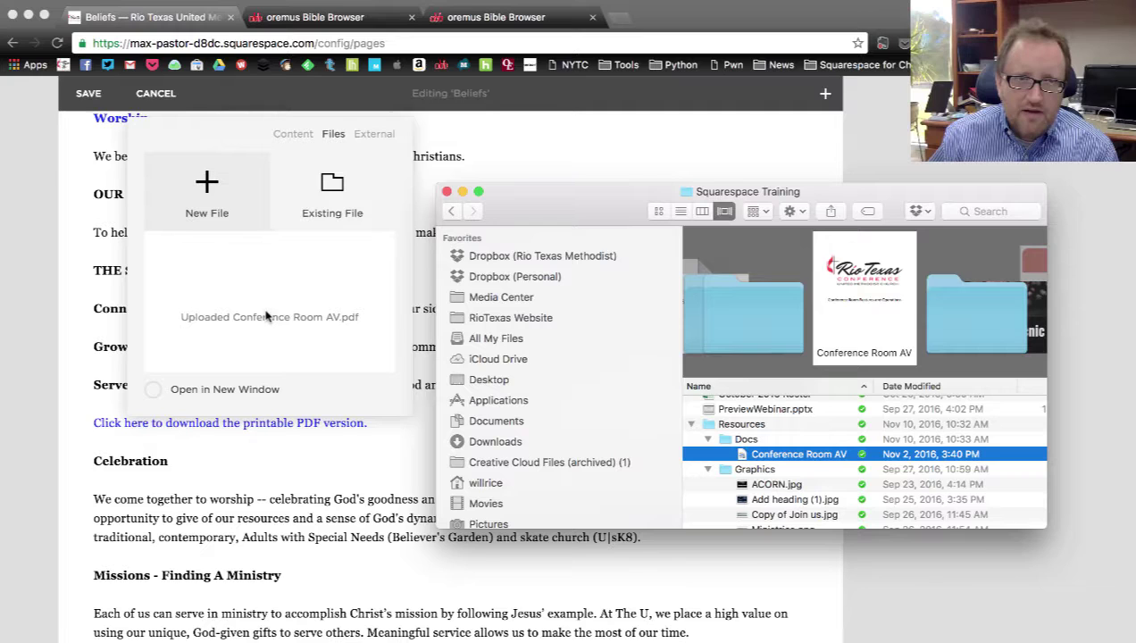
pyautogui.moveTo(490, 197); pyautogui.dragTo(1130, 205)
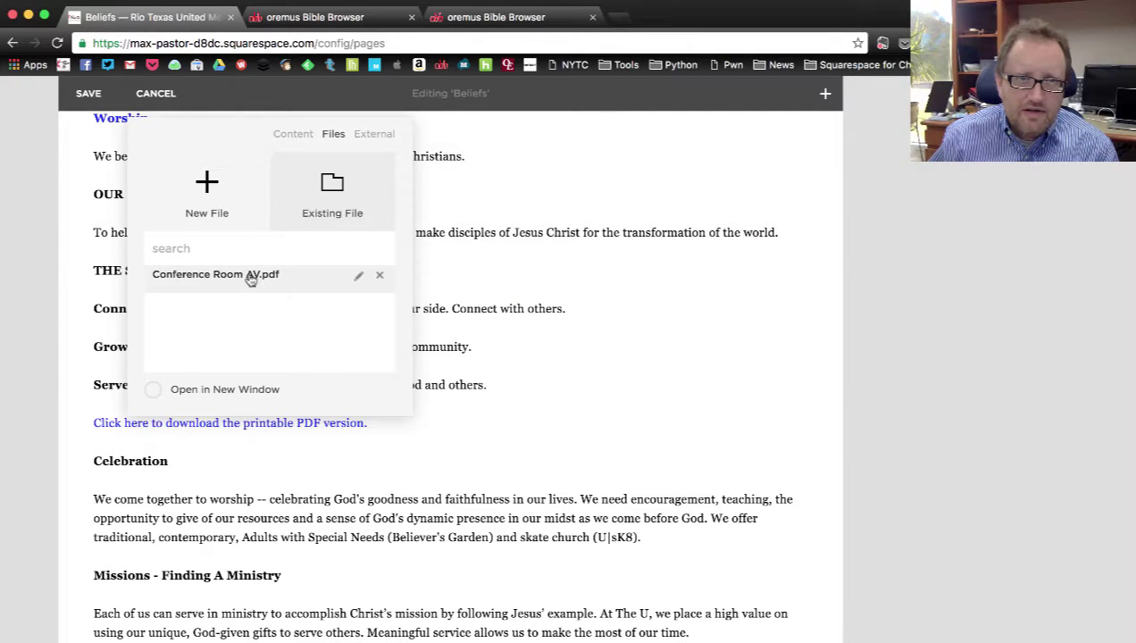
# - Close the link settings, save the Beliefs page, and collapse the Pages panel to view it
pyautogui.click(583, 312)
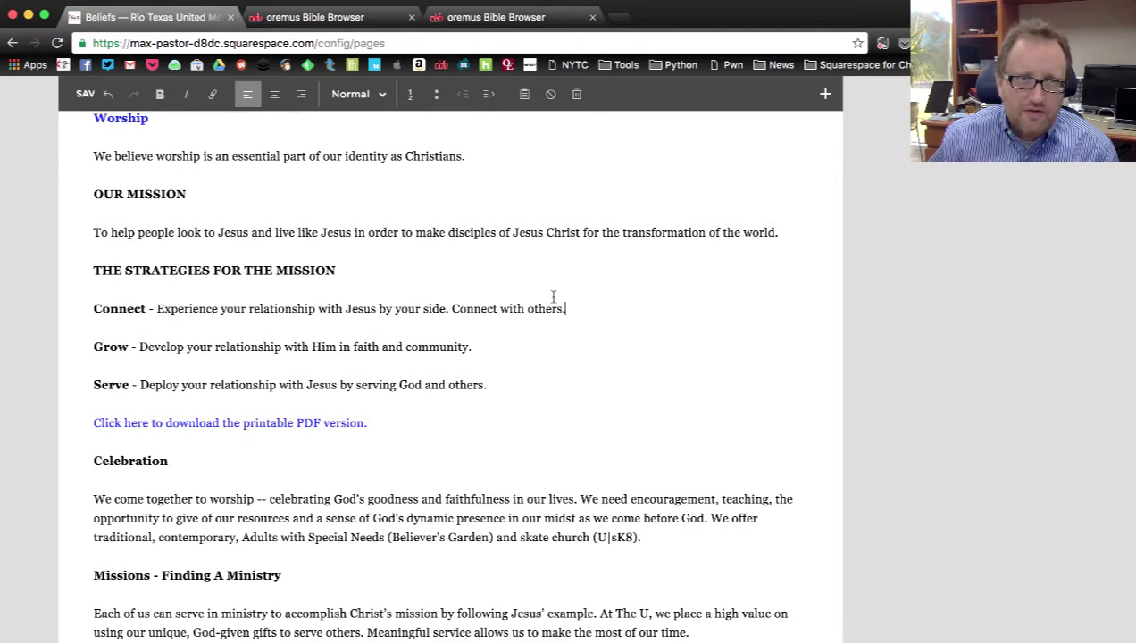
pyautogui.click(89, 95)
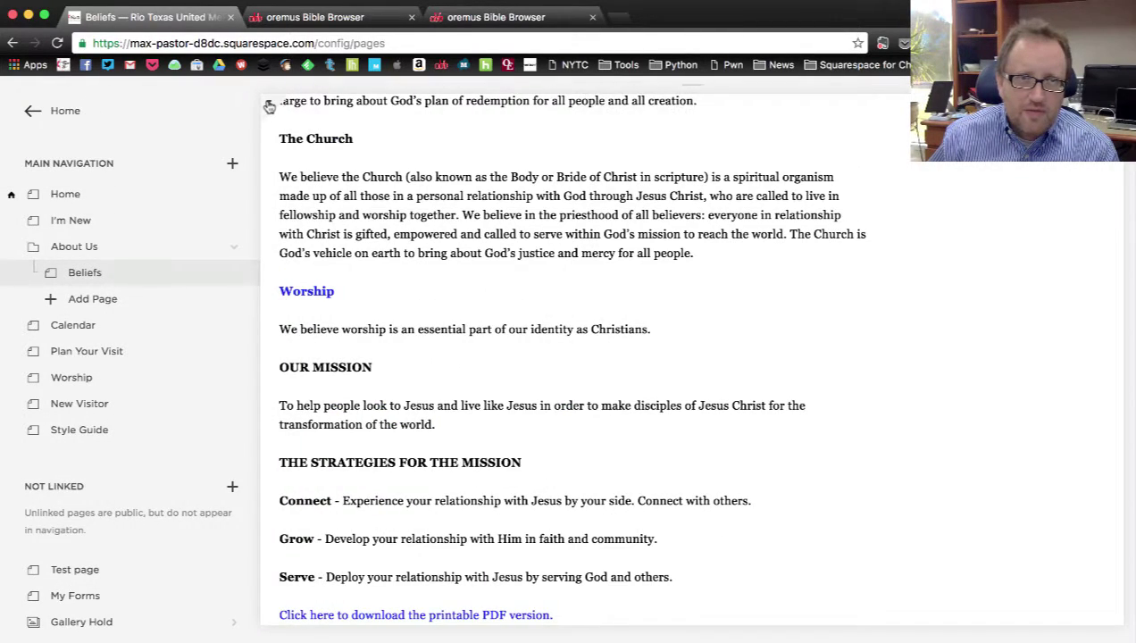
pyautogui.click(267, 106)
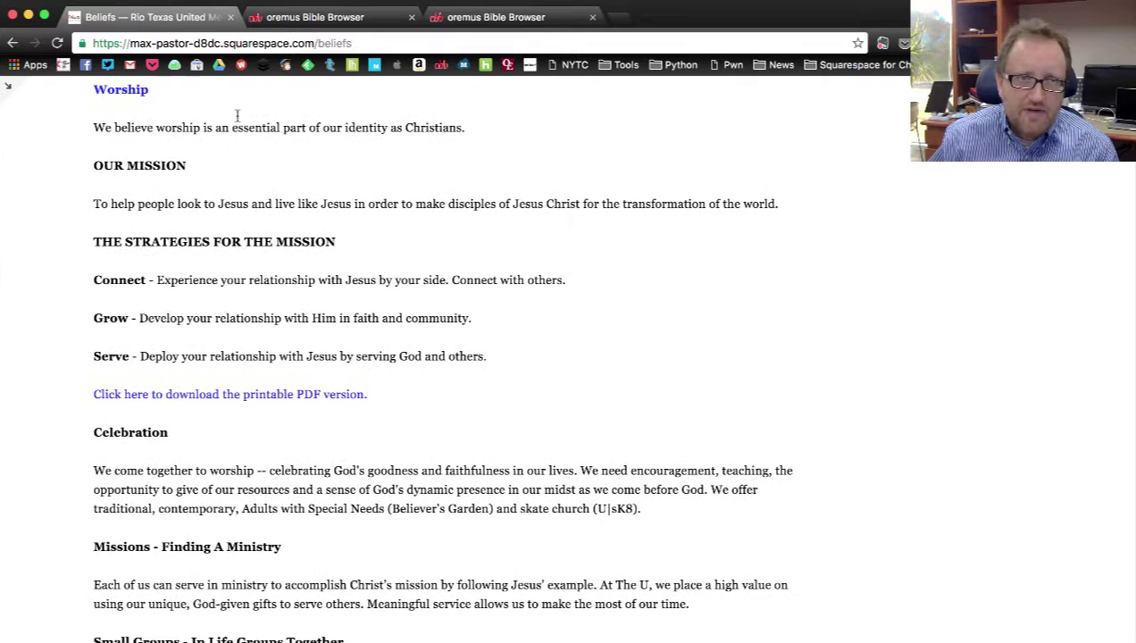
# - Test the printable PDF download line, which opens the 10-page Conference Room AV PDF, then go back
pyautogui.click(322, 395)
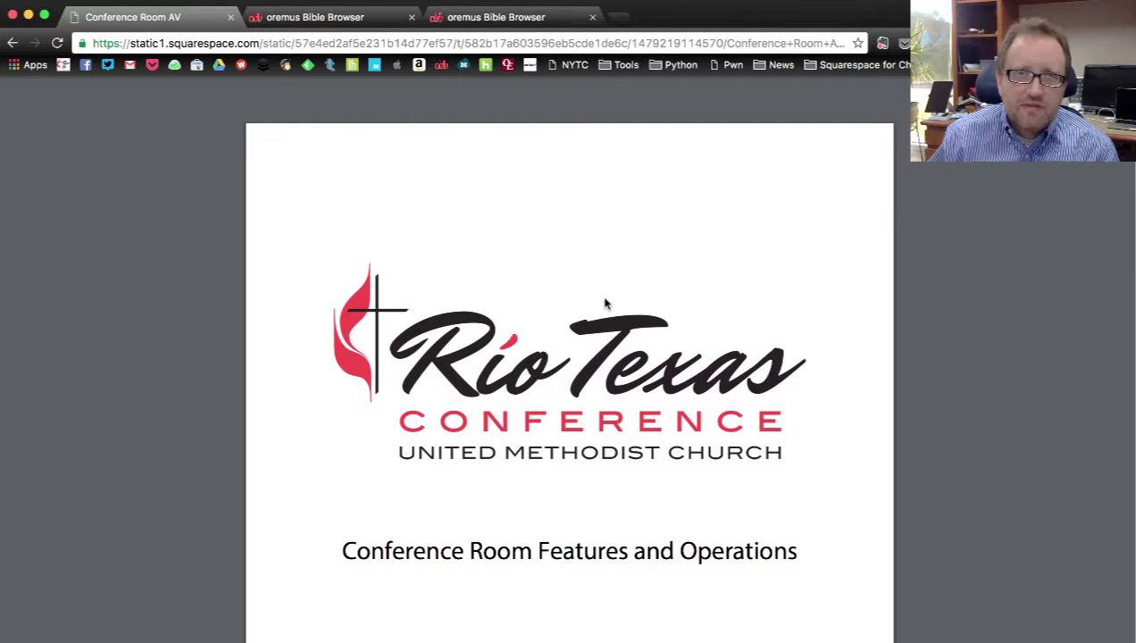
pyautogui.click(13, 43)
# - Go back to the Beliefs page and scroll down to review The Bible, Worship and PDF links
pyautogui.click(13, 44)
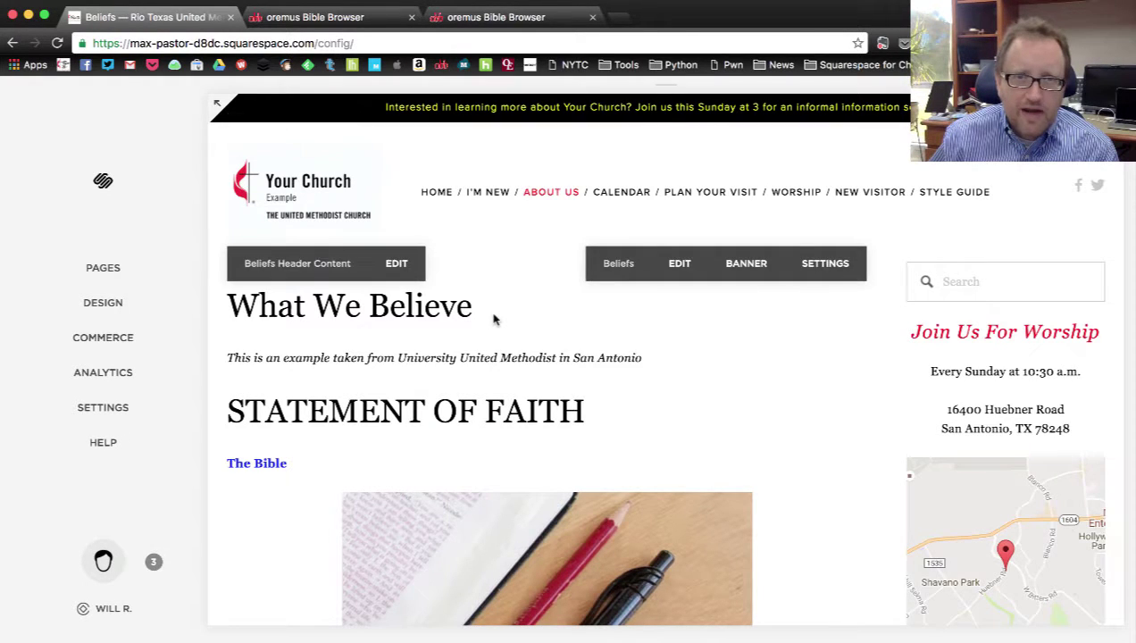
pyautogui.scroll(-5, 491, 323)
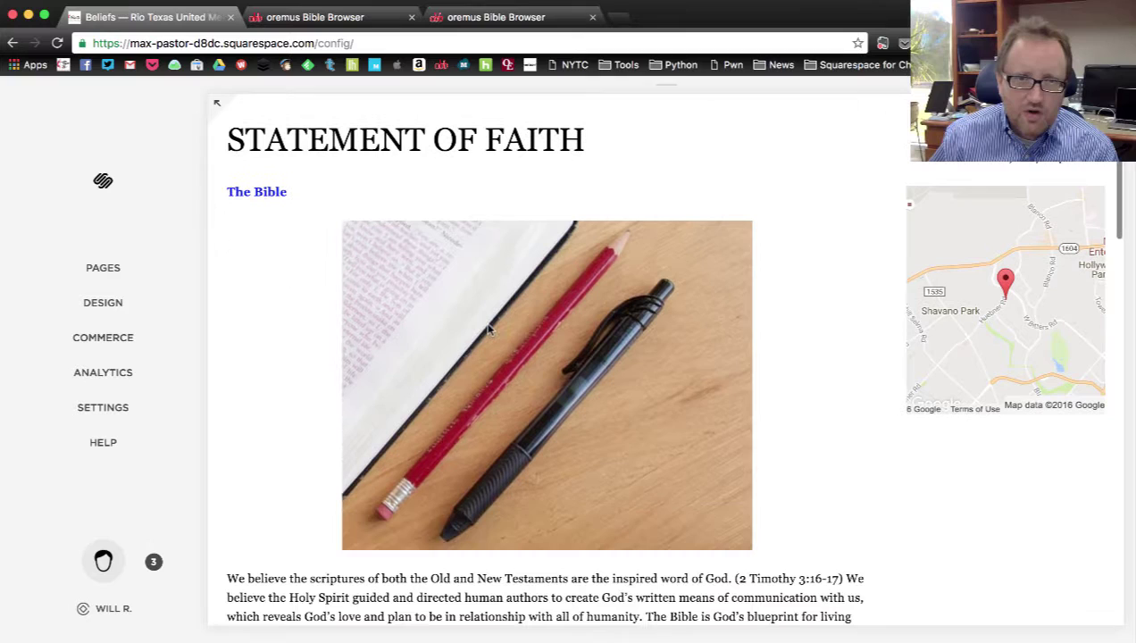
pyautogui.moveTo(511, 332)
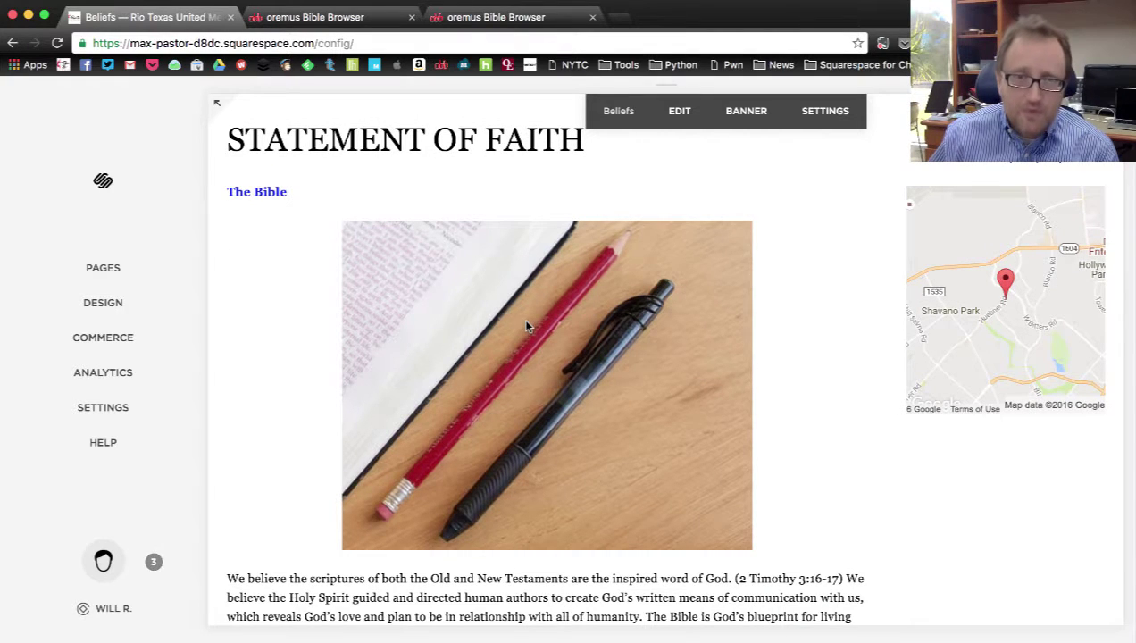